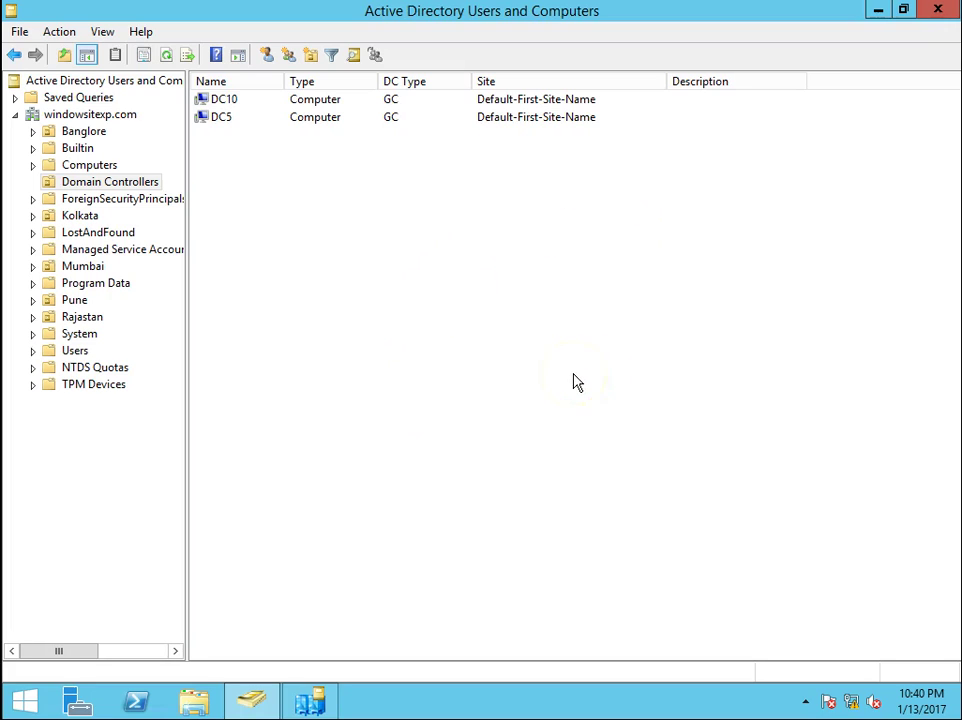
# Delete the DC10 computer from Domain Controllers, choosing to delete it anyway as permanently offline and accepting the global catalog deletion
pyautogui.click(100, 183)
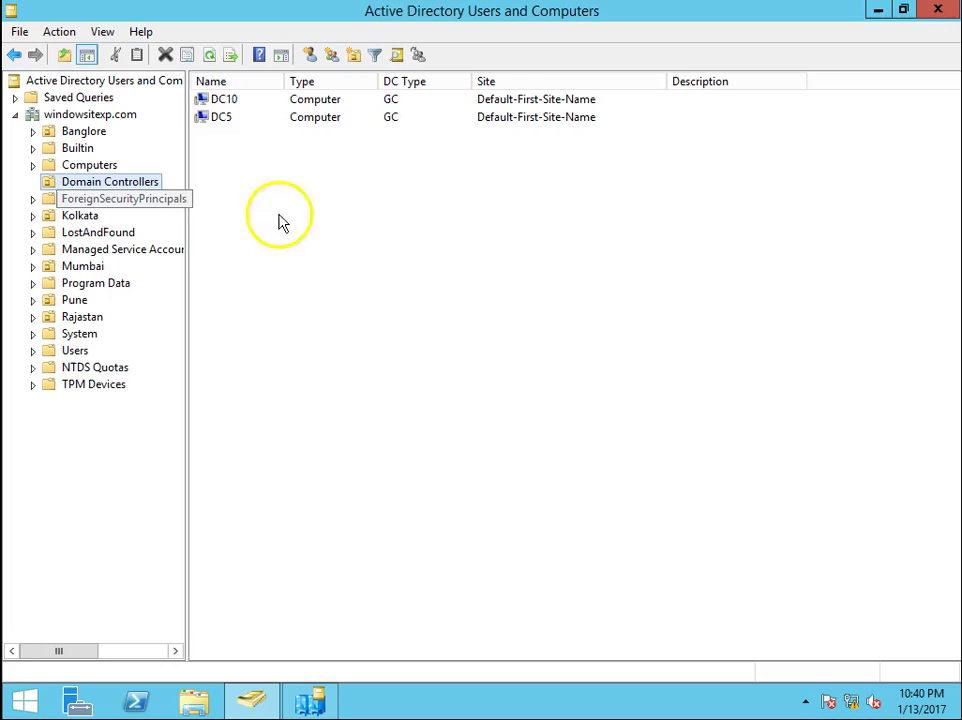
pyautogui.click(236, 100)
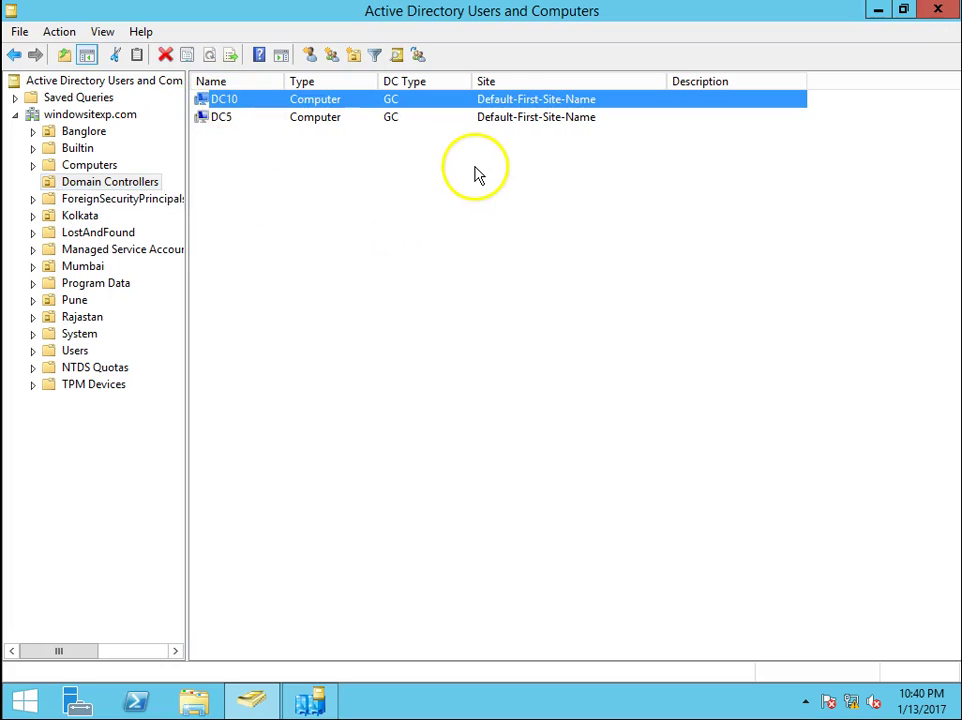
pyautogui.rightClick(248, 100)
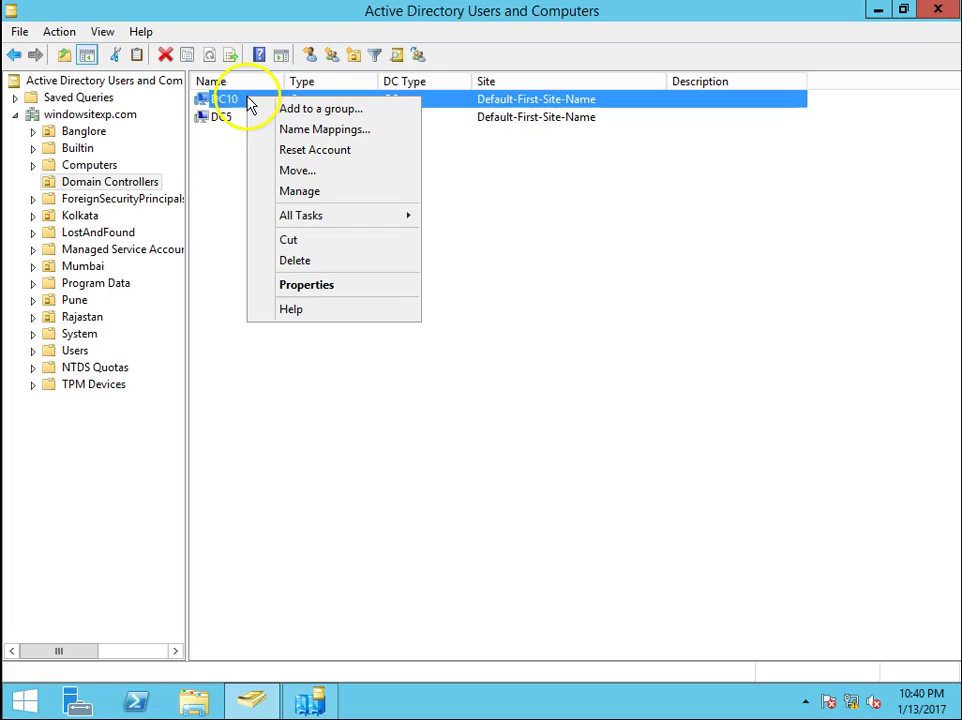
pyautogui.click(305, 261)
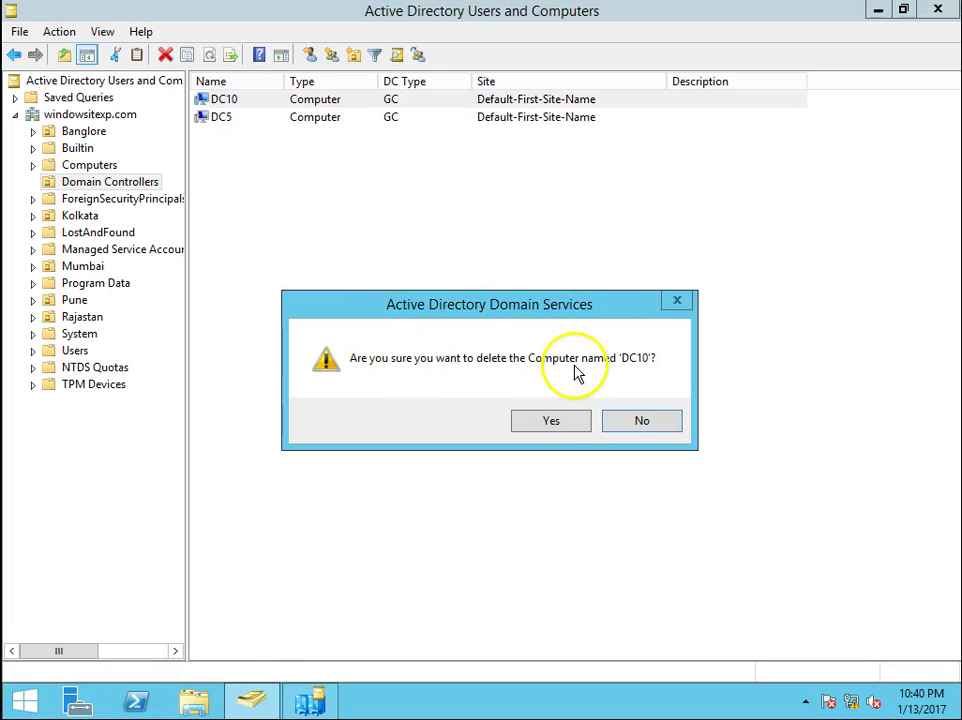
pyautogui.click(569, 423)
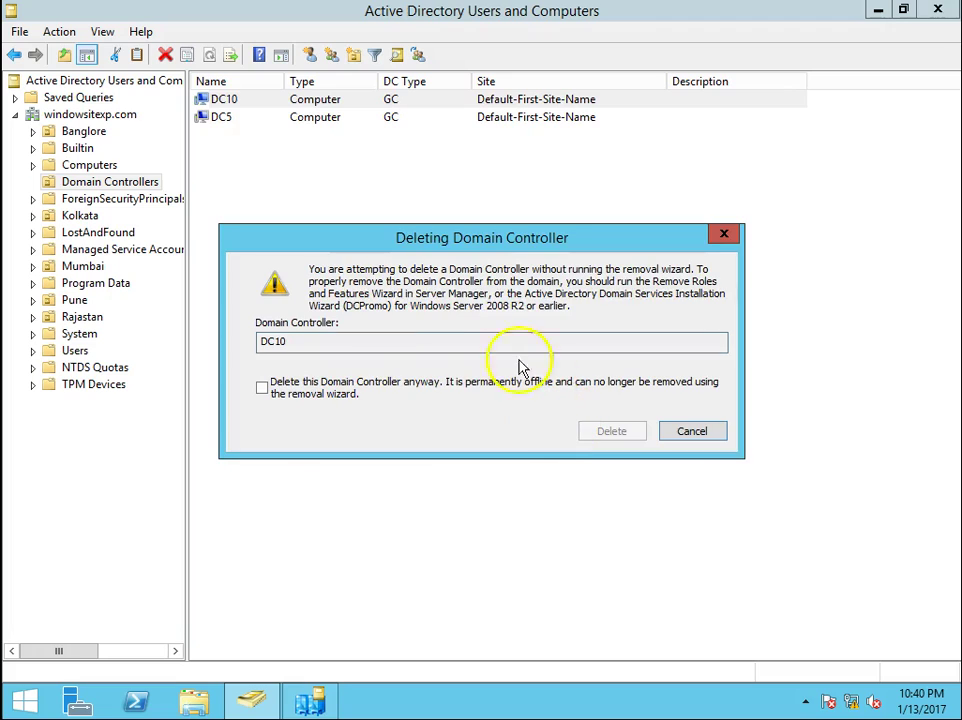
pyautogui.click(266, 390)
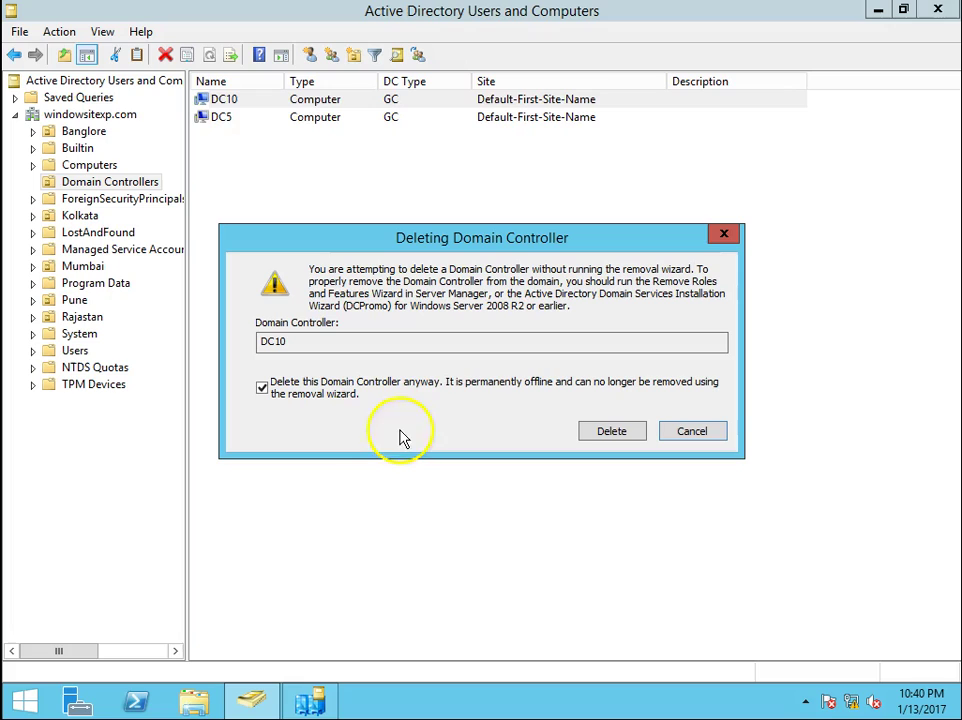
pyautogui.click(620, 431)
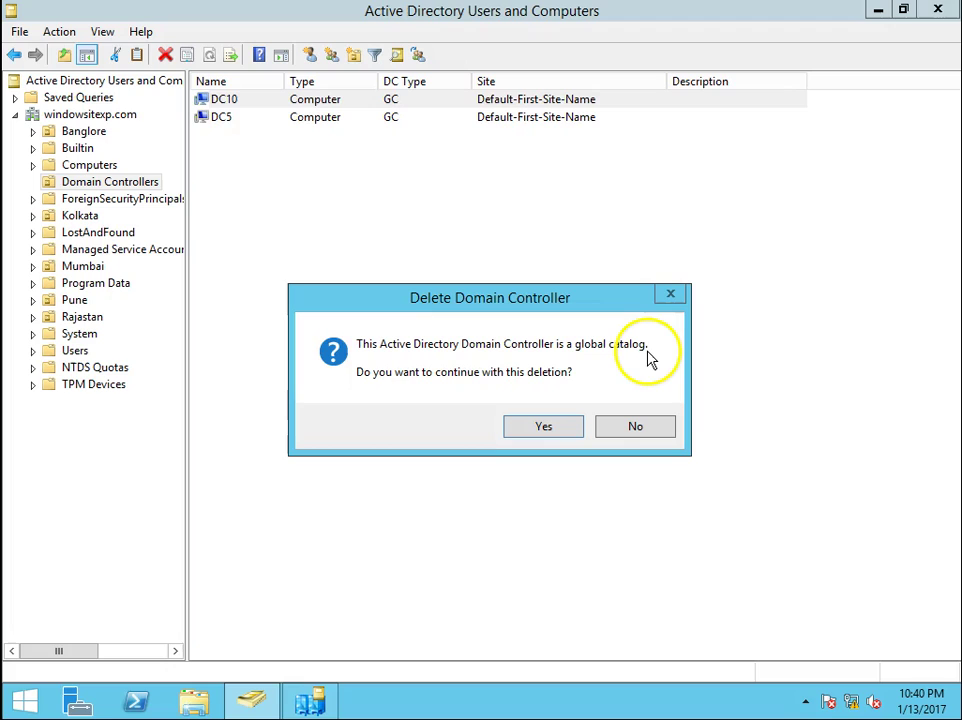
pyautogui.click(535, 424)
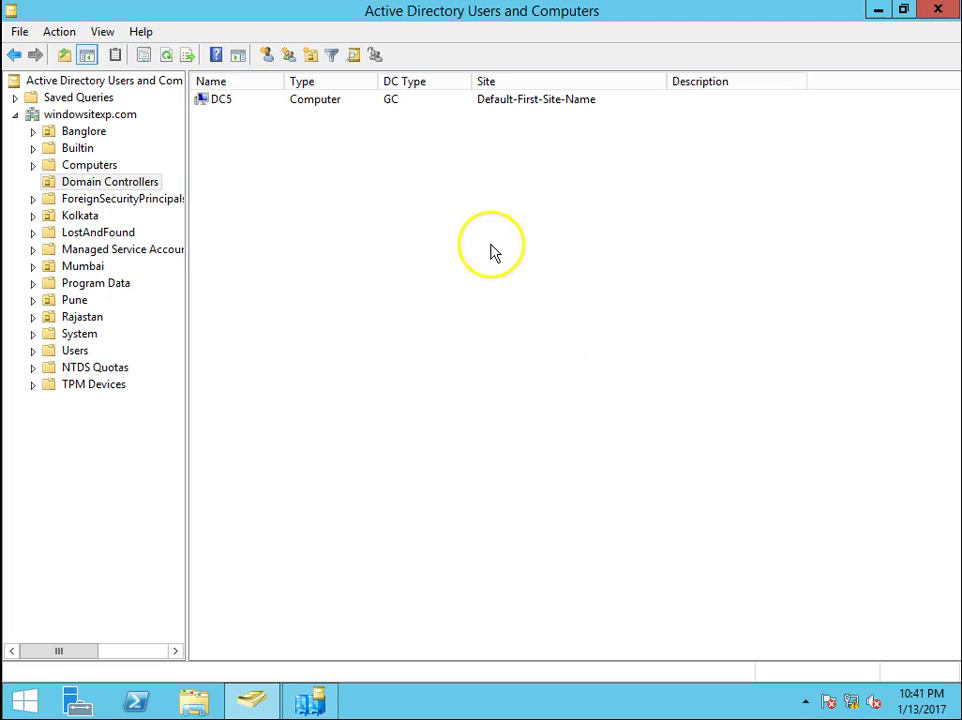
# Switch to Active Directory Sites and Services, refresh Default-First-Site-Name, and view the contents of DC10 under Servers
pyautogui.click(314, 702)
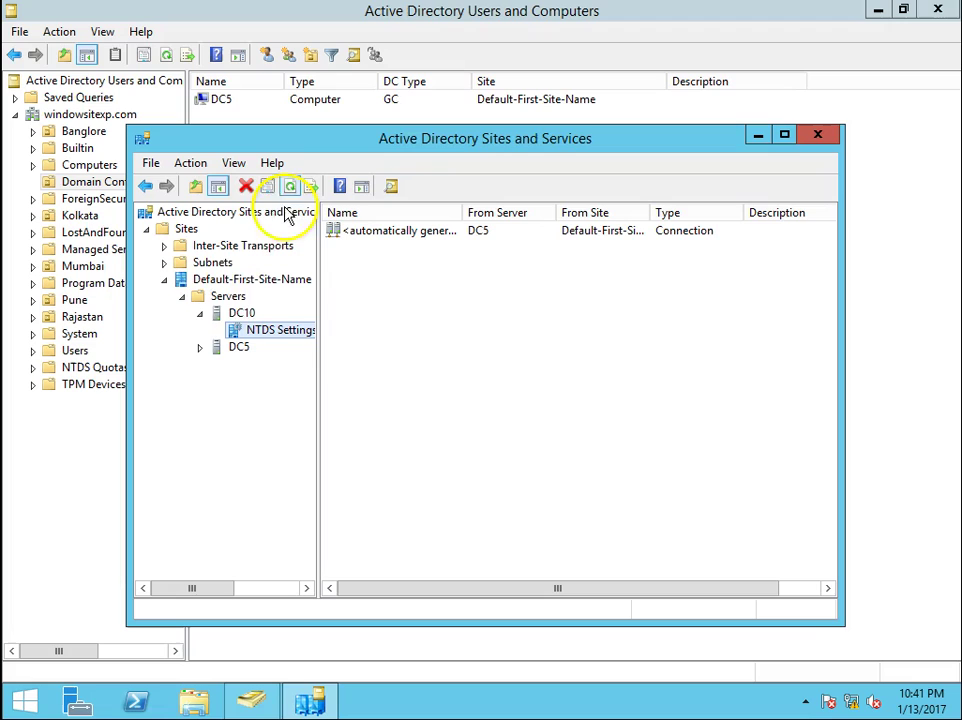
pyautogui.click(230, 280)
pyautogui.click(290, 186)
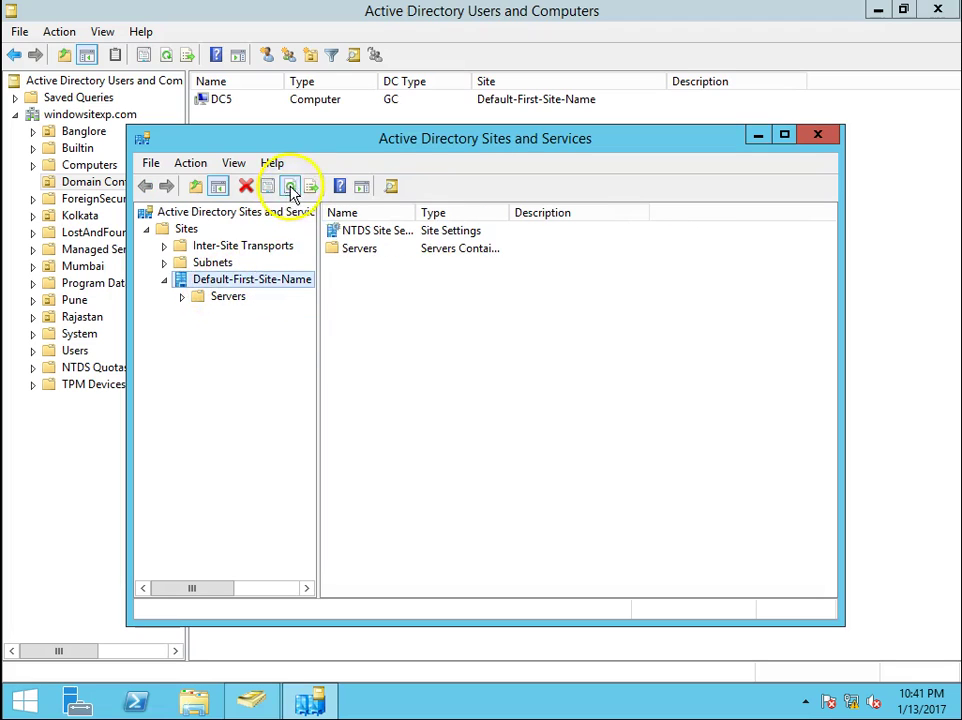
pyautogui.click(230, 299)
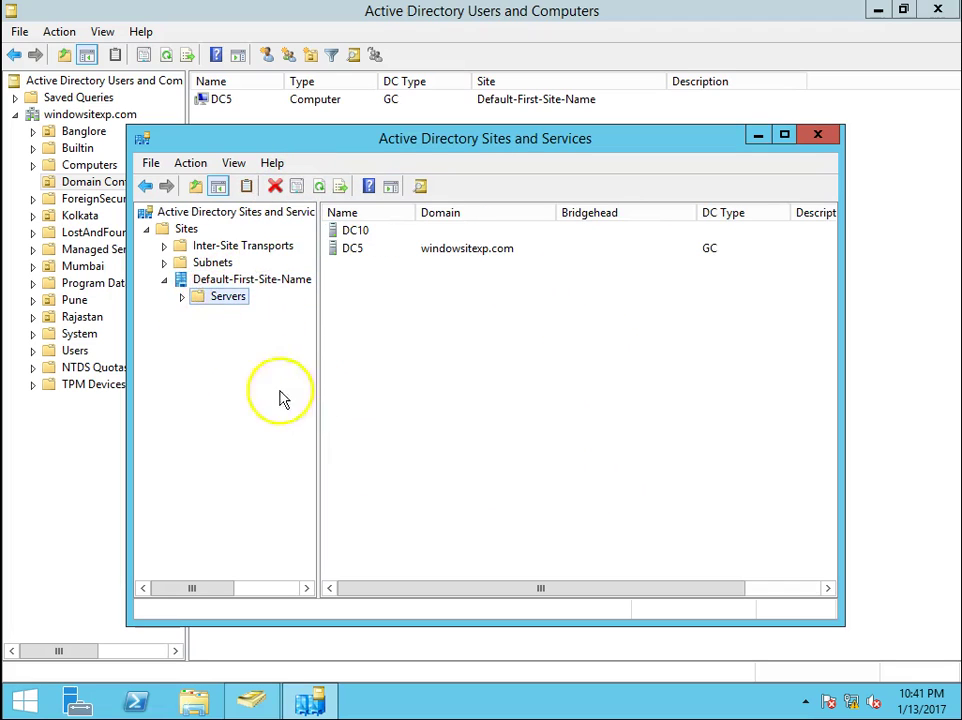
pyautogui.click(181, 297)
pyautogui.click(242, 316)
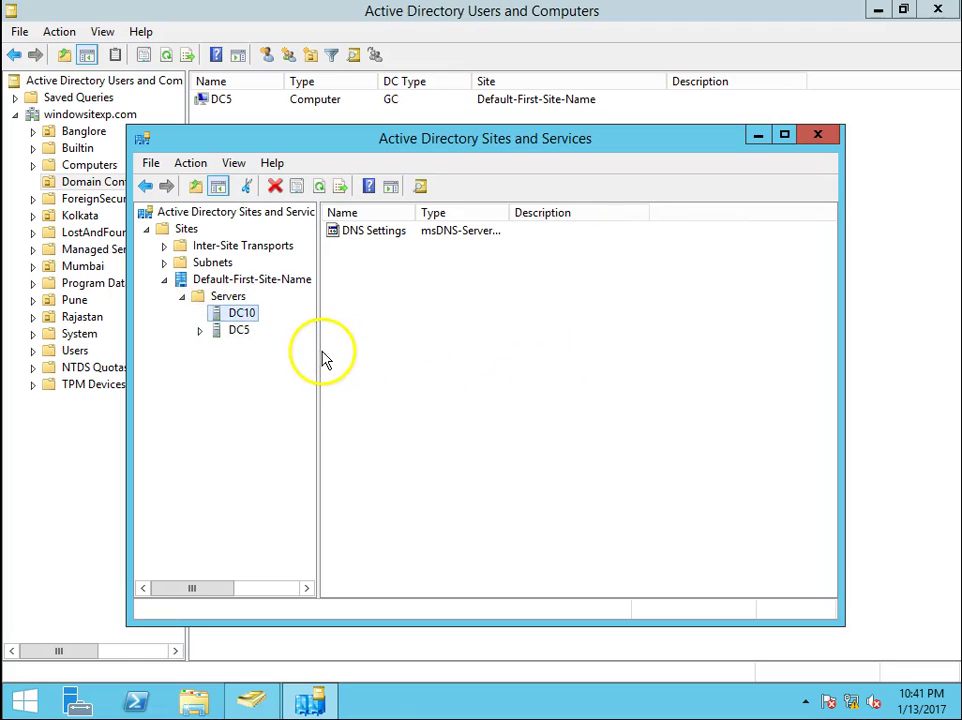
pyautogui.moveTo(318, 352)
pyautogui.mouseDown()
pyautogui.moveTo(401, 356)
pyautogui.moveTo(315, 369)
pyautogui.mouseUp()
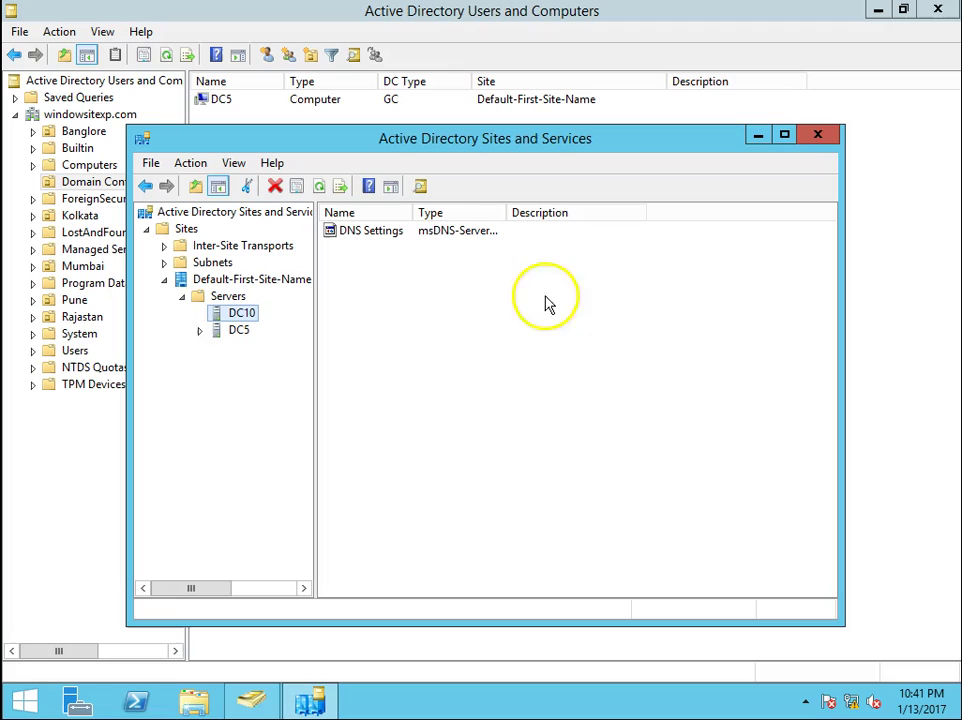
pyautogui.moveTo(416, 212); pyautogui.dragTo(518, 213)
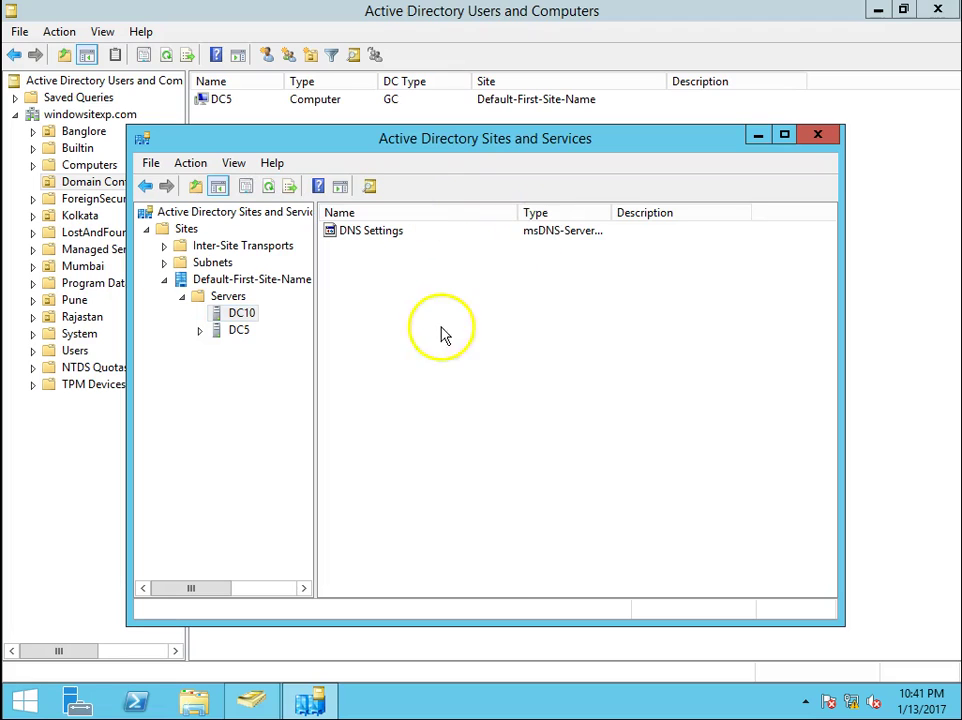
# Delete the DC10 server object and everything it contains from Default-First-Site-Name, using the Delete Subtree server control
pyautogui.rightClick(232, 316)
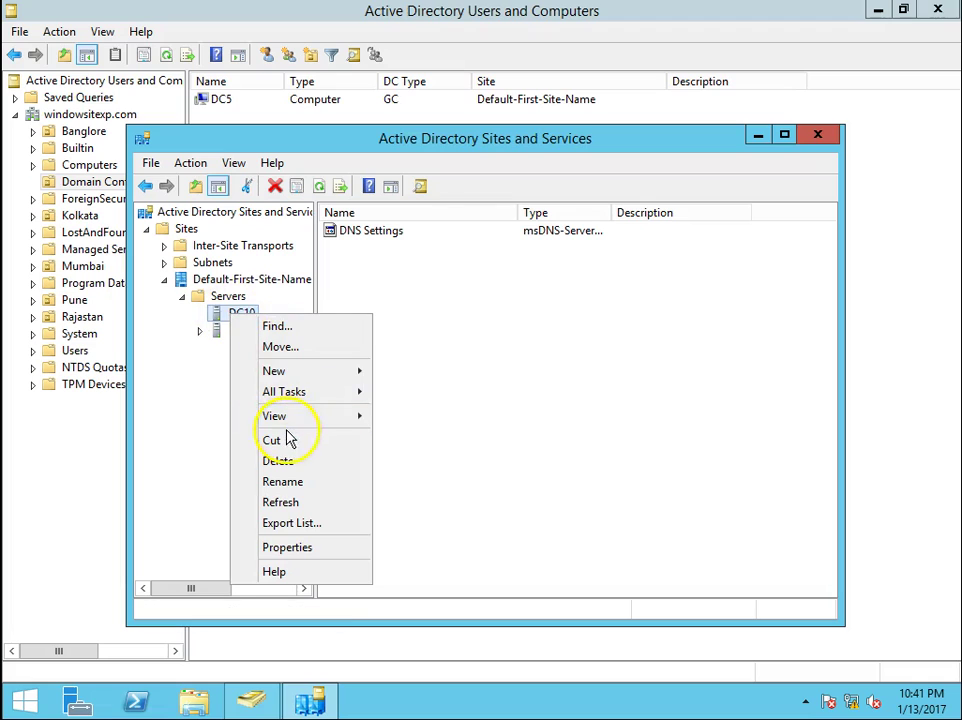
pyautogui.click(226, 318)
pyautogui.rightClick(226, 318)
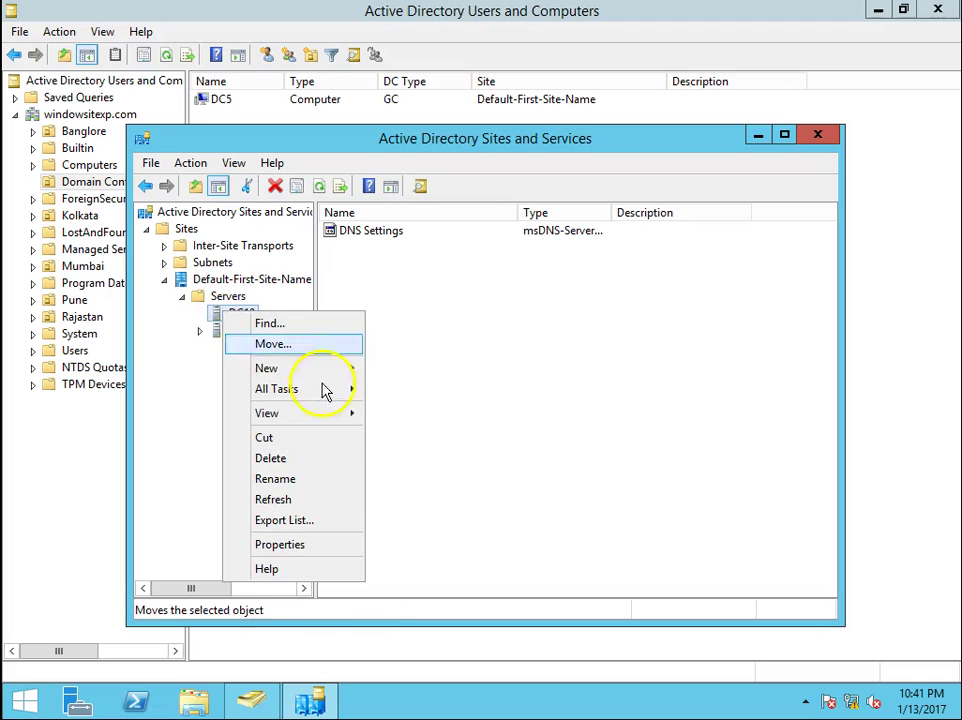
pyautogui.click(303, 458)
pyautogui.click(545, 424)
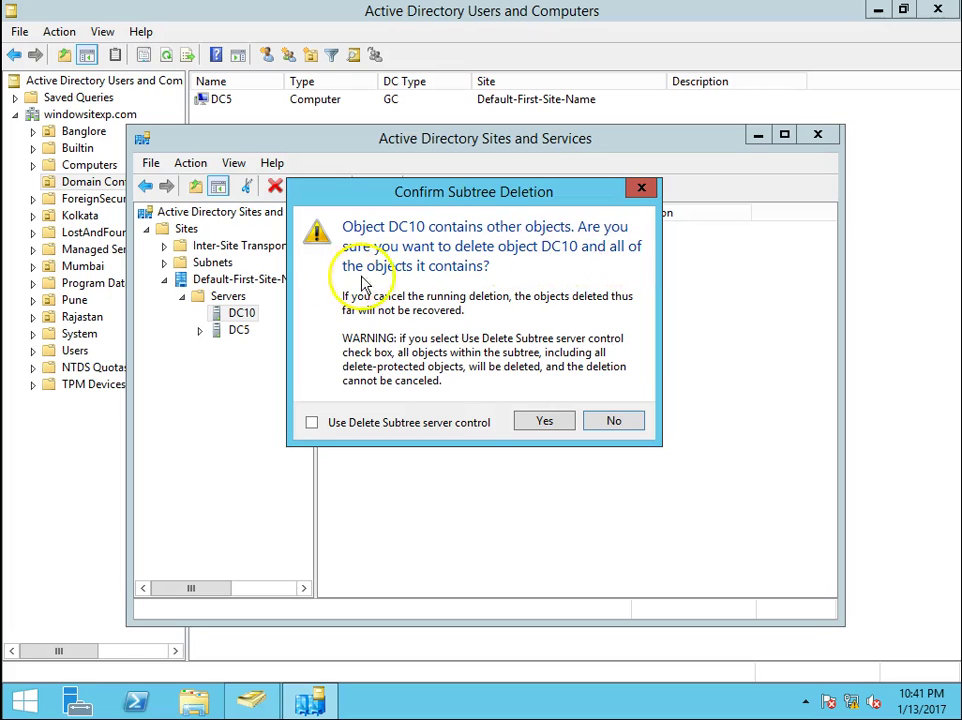
pyautogui.click(311, 424)
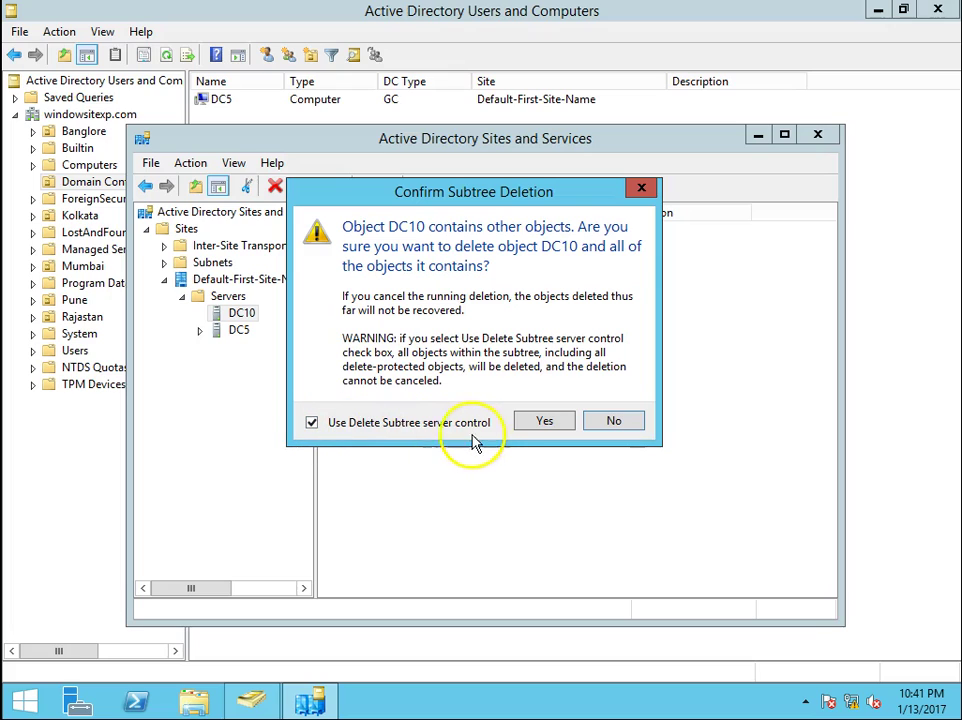
pyautogui.click(545, 420)
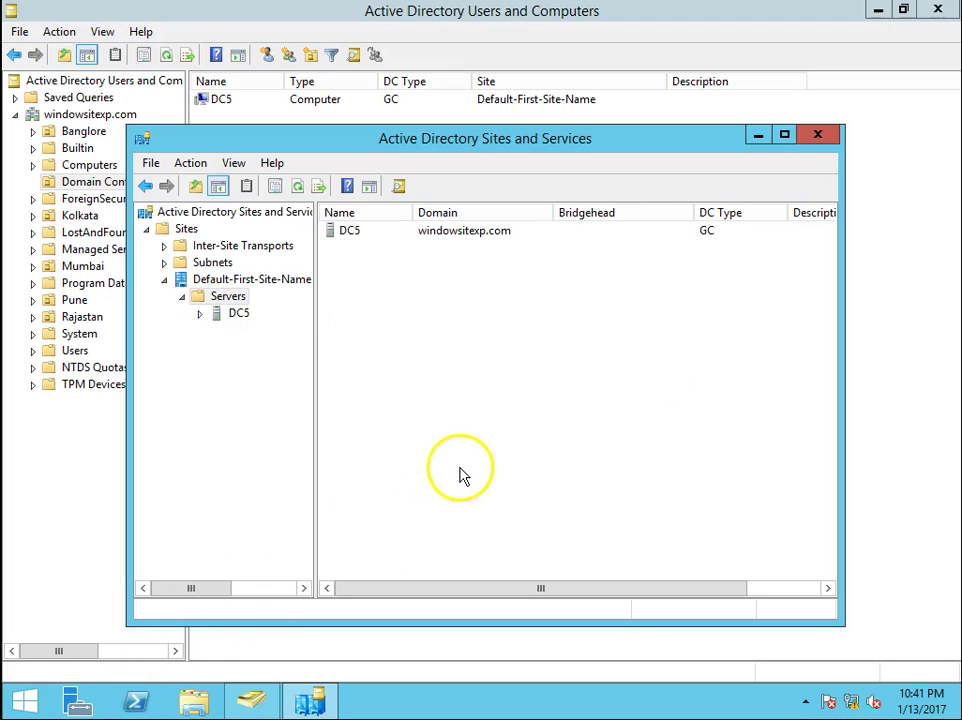
# Launch DNS Manager by running dnsmgmt.msc
pyautogui.press('super+r')
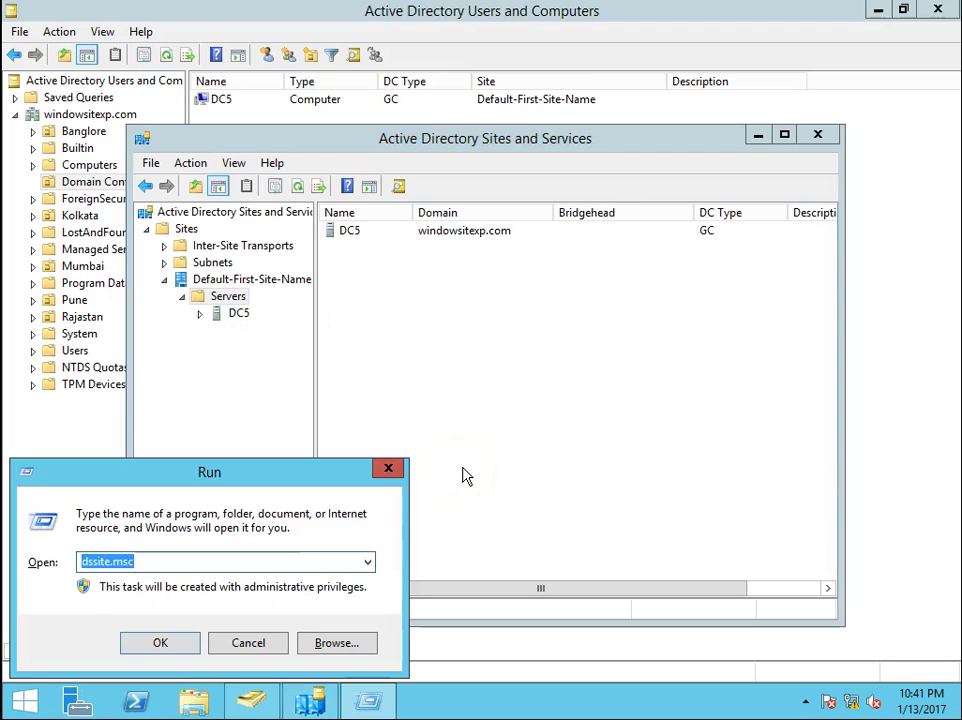
pyautogui.write('dns')
pyautogui.press('Down')
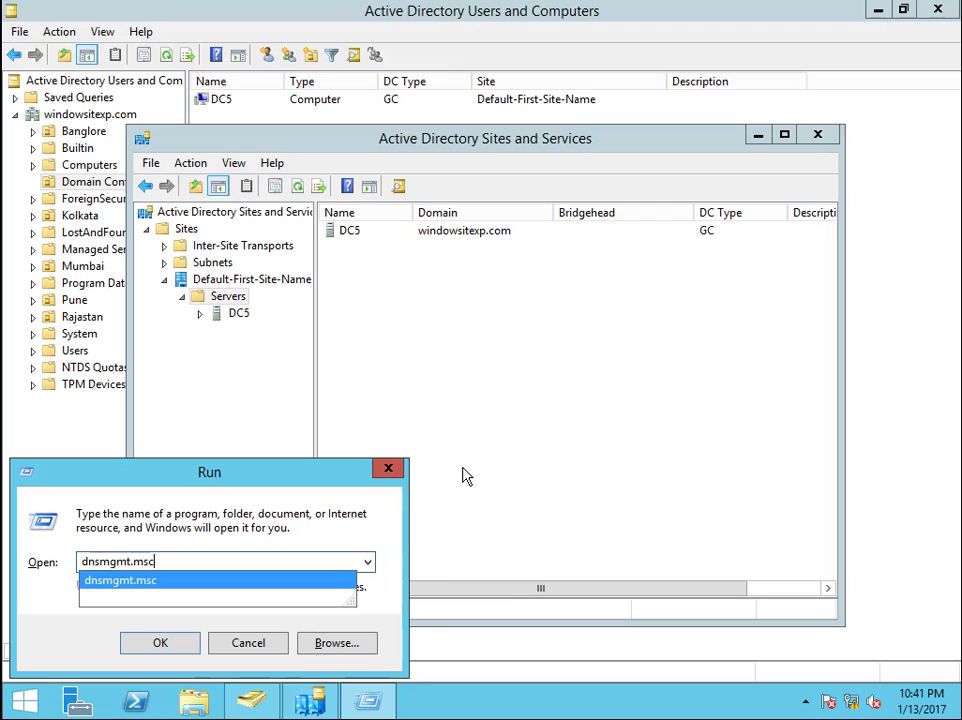
pyautogui.press('Return')
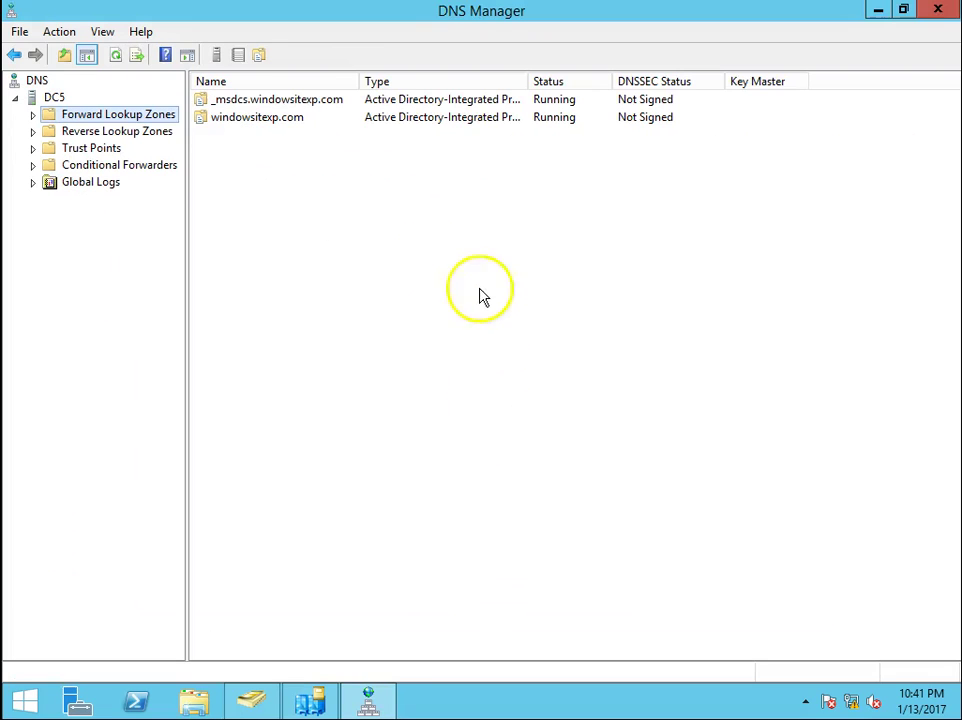
# Expand the forward lookup zones and examine the records in the windowsitexp.com zone
pyautogui.click(33, 115)
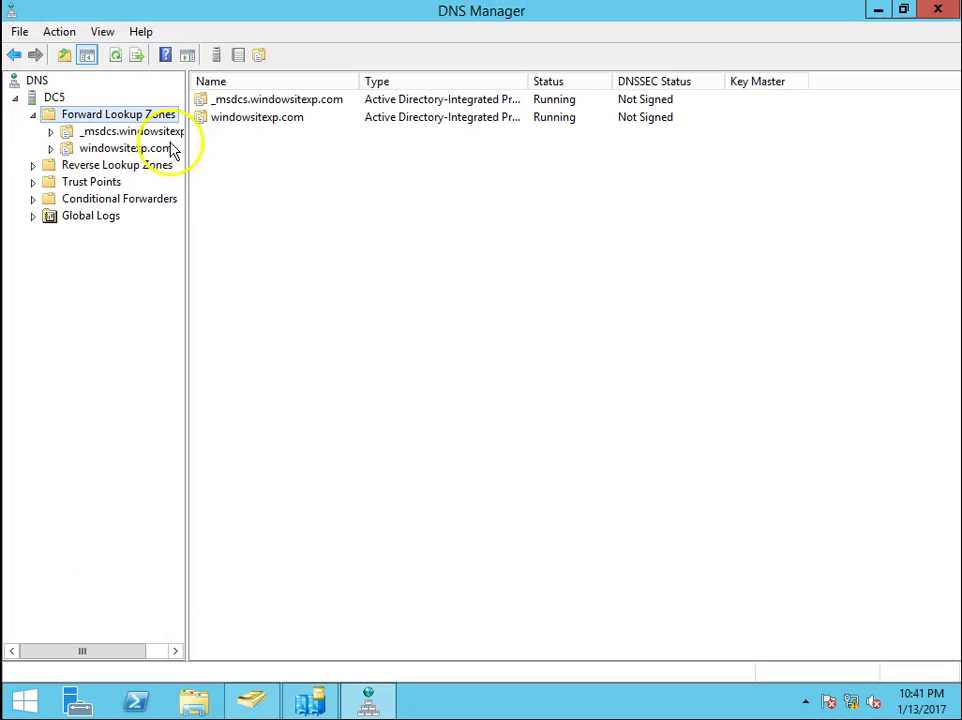
pyautogui.click(122, 132)
pyautogui.click(90, 148)
pyautogui.click(50, 148)
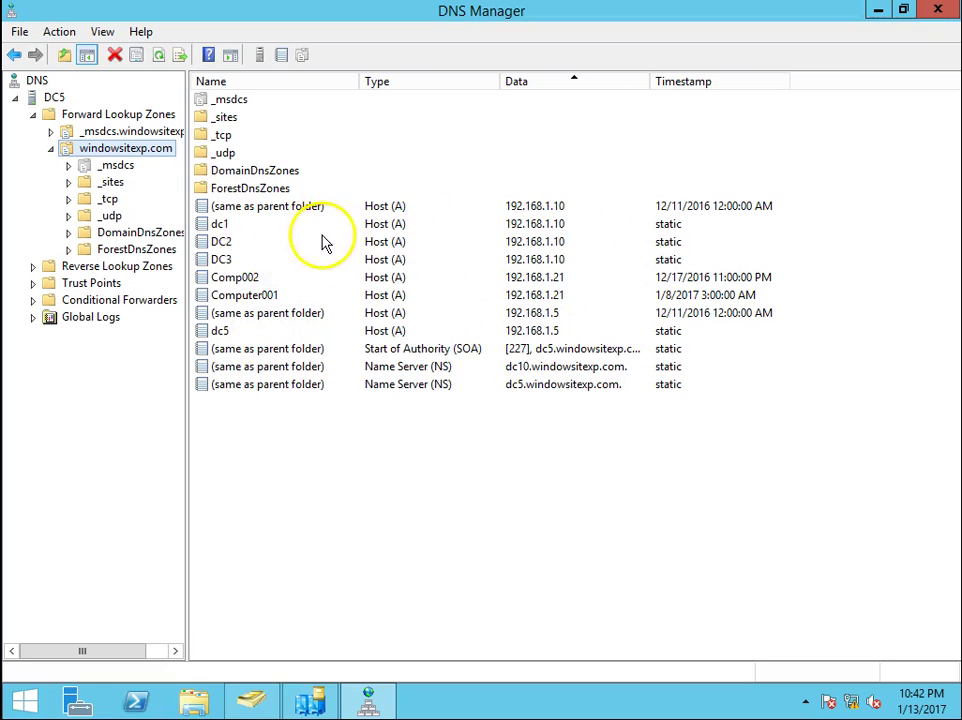
# Examine the _gc, _ldap and _kerberos service location records in the _tcp folder of Default-First-Site-Name under _sites
pyautogui.click(124, 167)
pyautogui.click(108, 181)
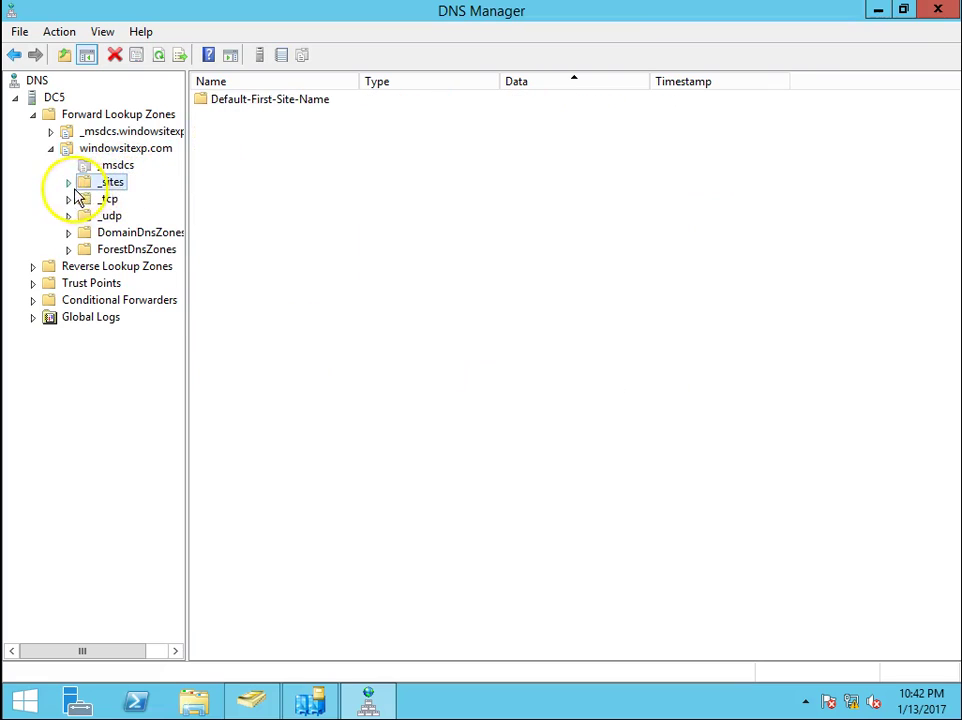
pyautogui.click(69, 182)
pyautogui.click(98, 200)
pyautogui.click(86, 199)
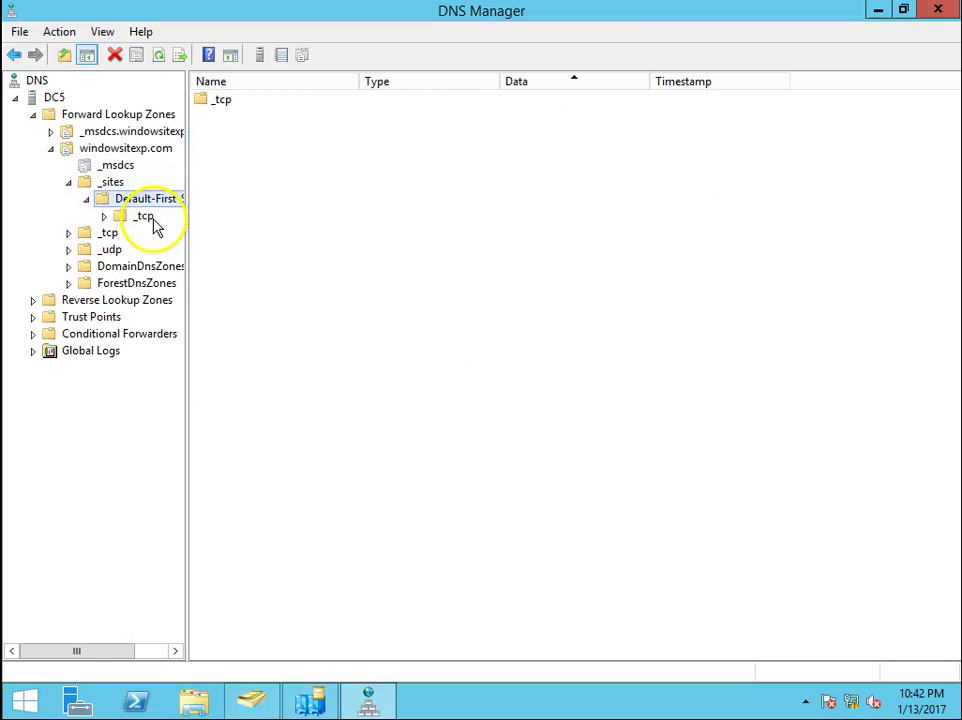
pyautogui.click(146, 217)
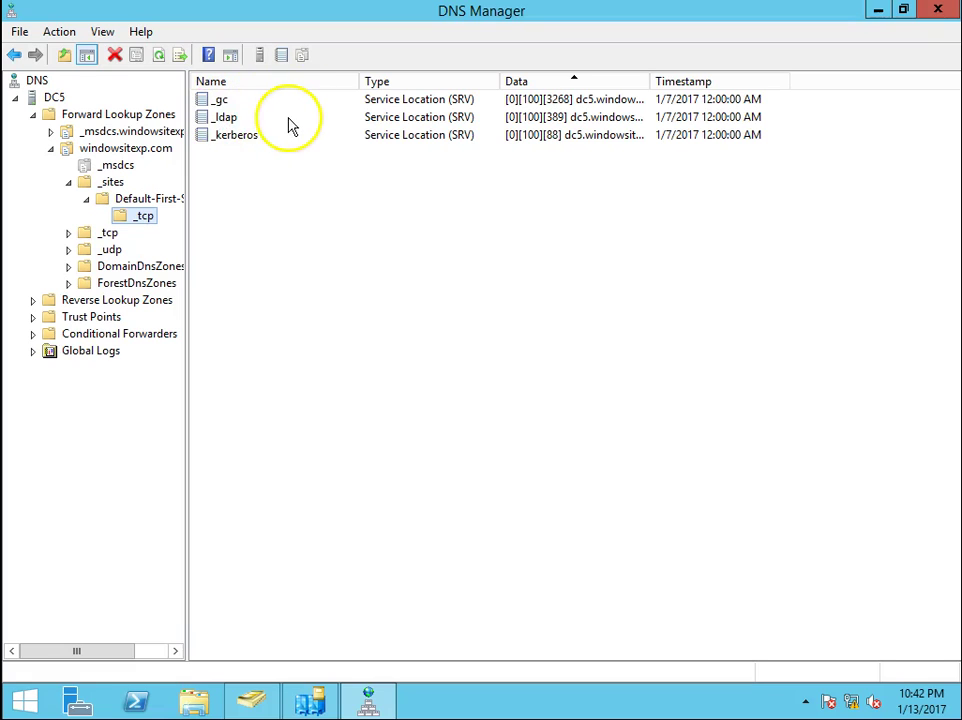
pyautogui.click(468, 136)
pyautogui.press('Up')
pyautogui.press('Up')
pyautogui.click(472, 135)
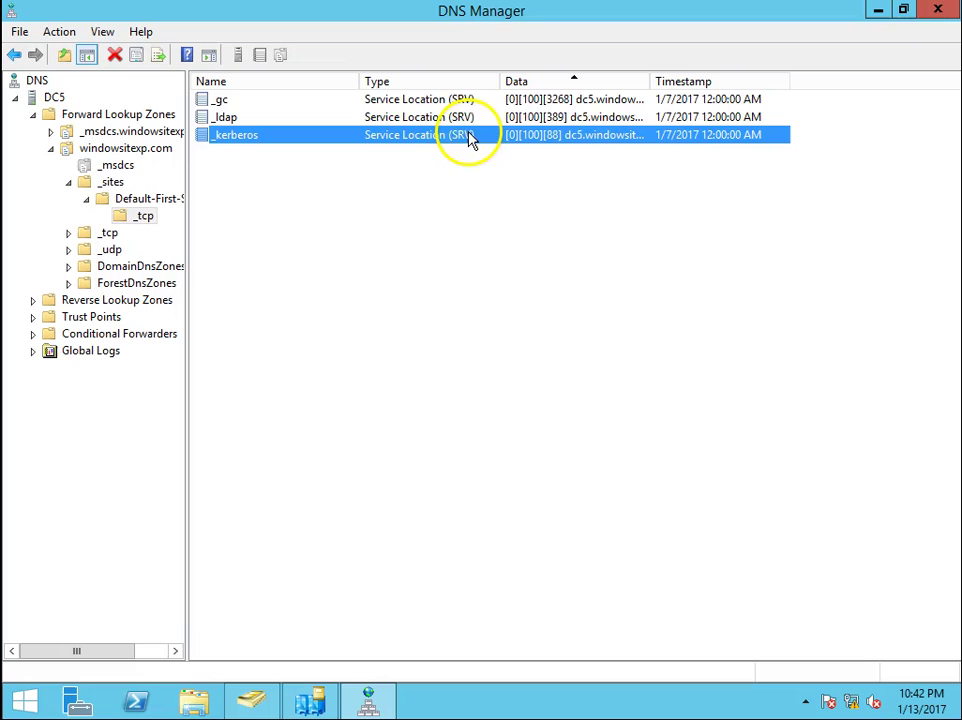
pyautogui.press('Up')
pyautogui.press('Up')
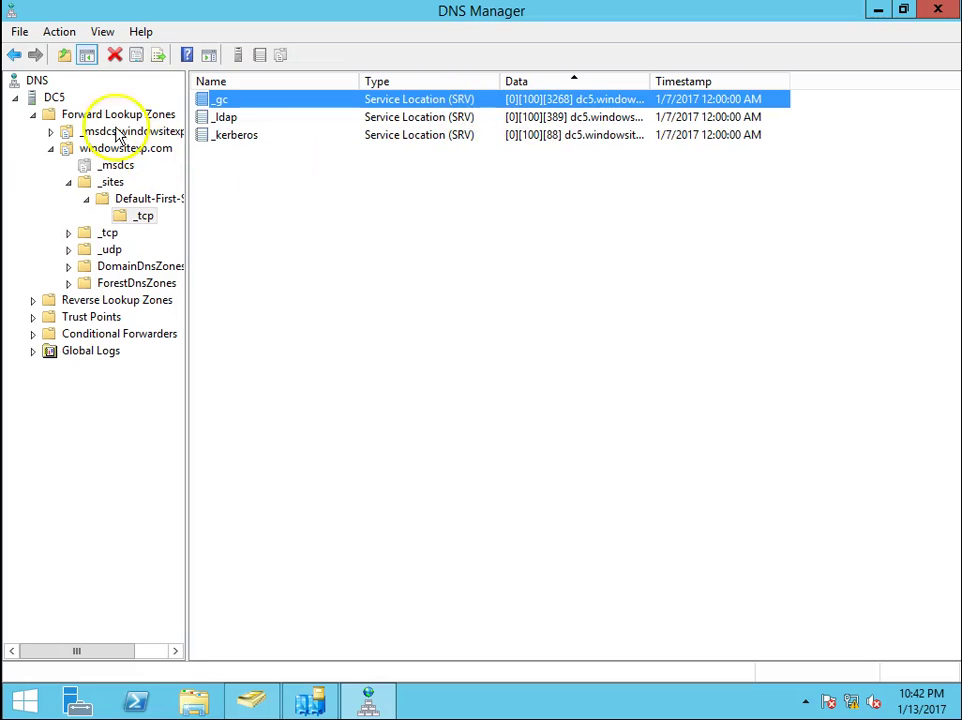
# Review the interface and forwarder settings in the DC5 server's properties, leaving them as they are
pyautogui.rightClick(52, 97)
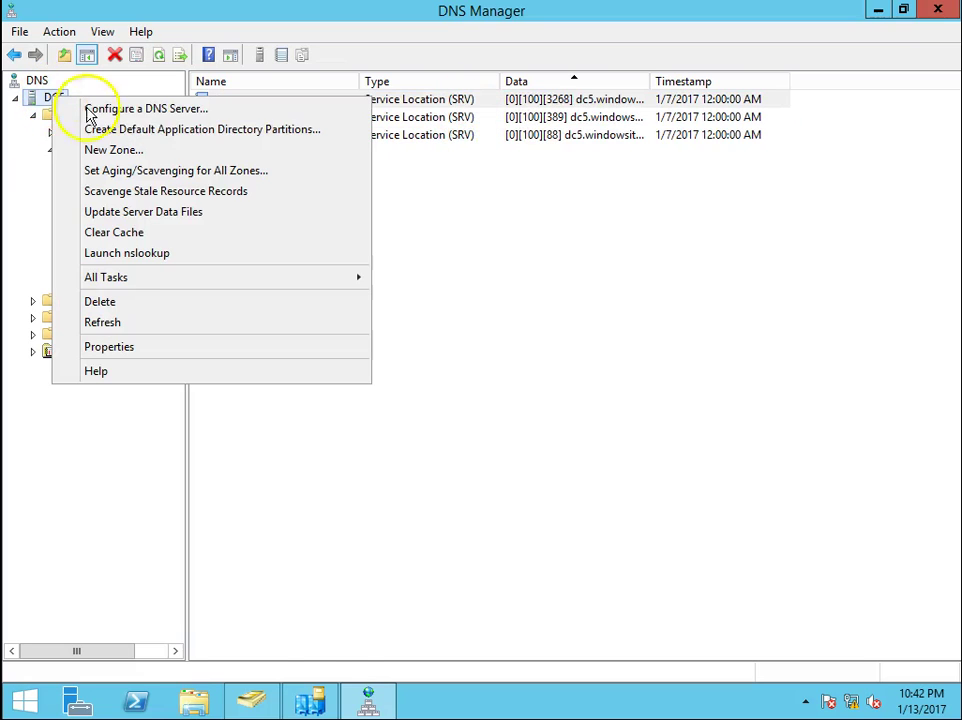
pyautogui.click(117, 347)
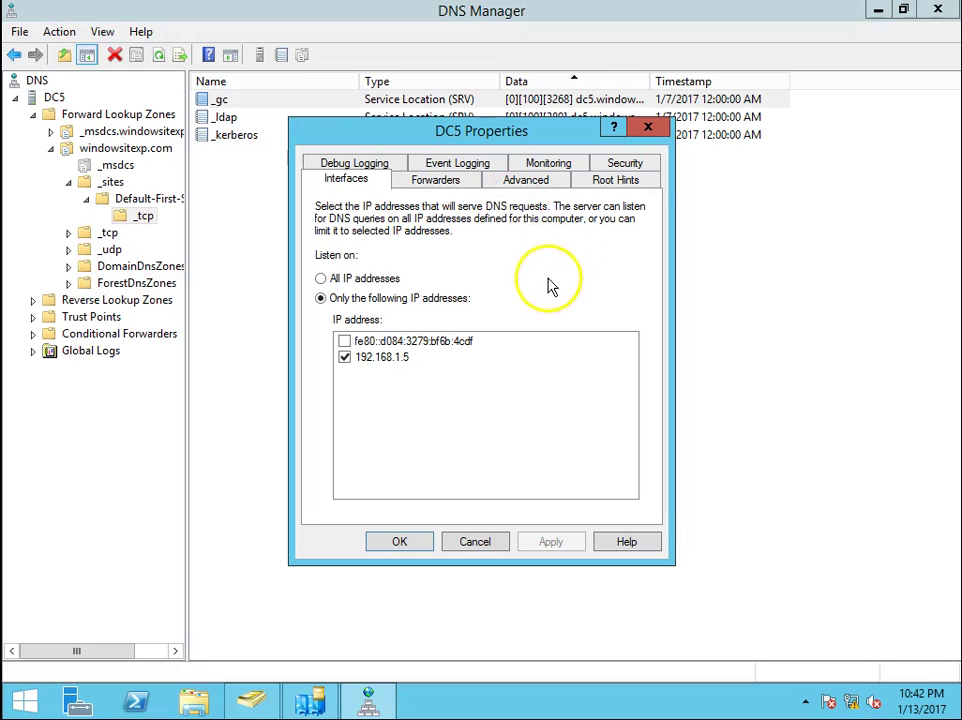
pyautogui.click(450, 184)
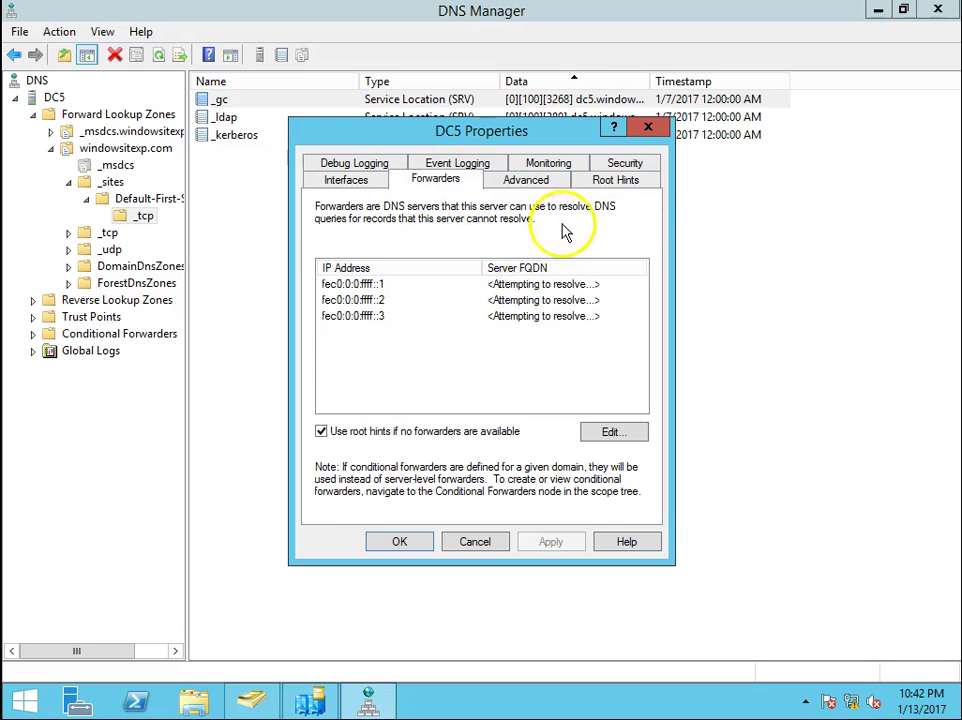
pyautogui.click(526, 184)
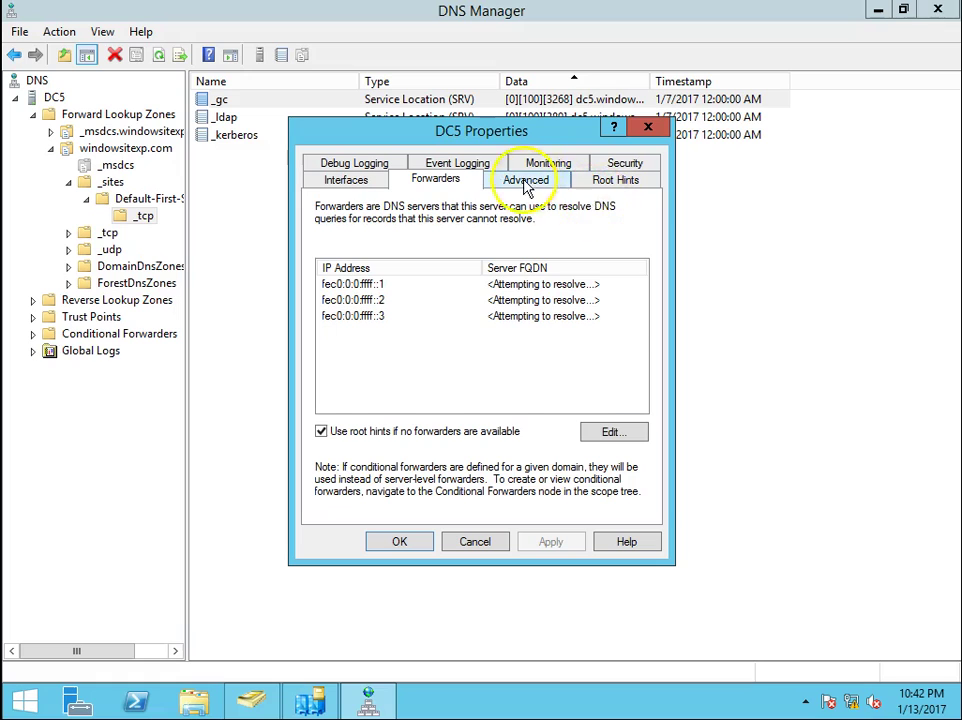
pyautogui.click(648, 128)
# Display the list of forward lookup zones on DC5
pyautogui.click(98, 116)
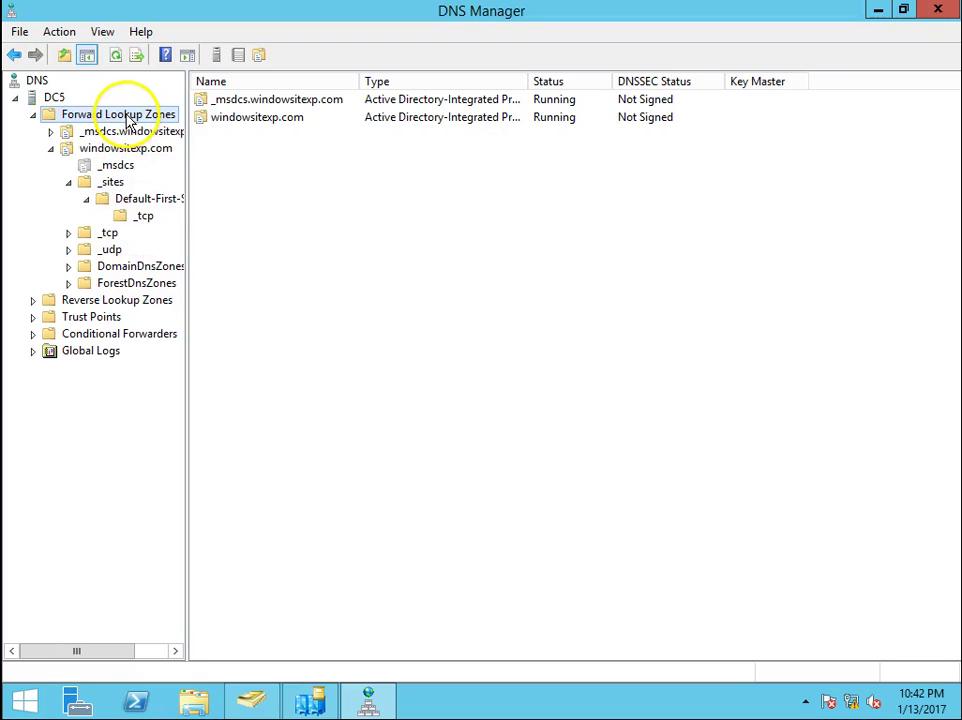
pyautogui.rightClick(140, 117)
pyautogui.click(420, 198)
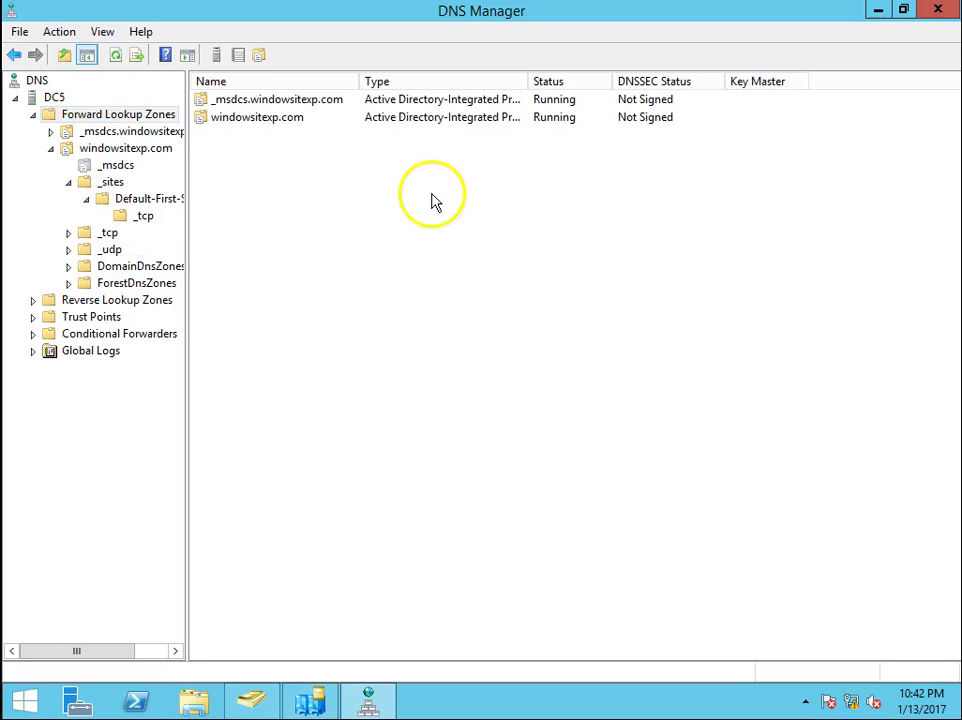
# Review the name servers listed in the windowsitexp.com zone's properties, leaving them as they are
pyautogui.click(121, 149)
pyautogui.rightClick(123, 151)
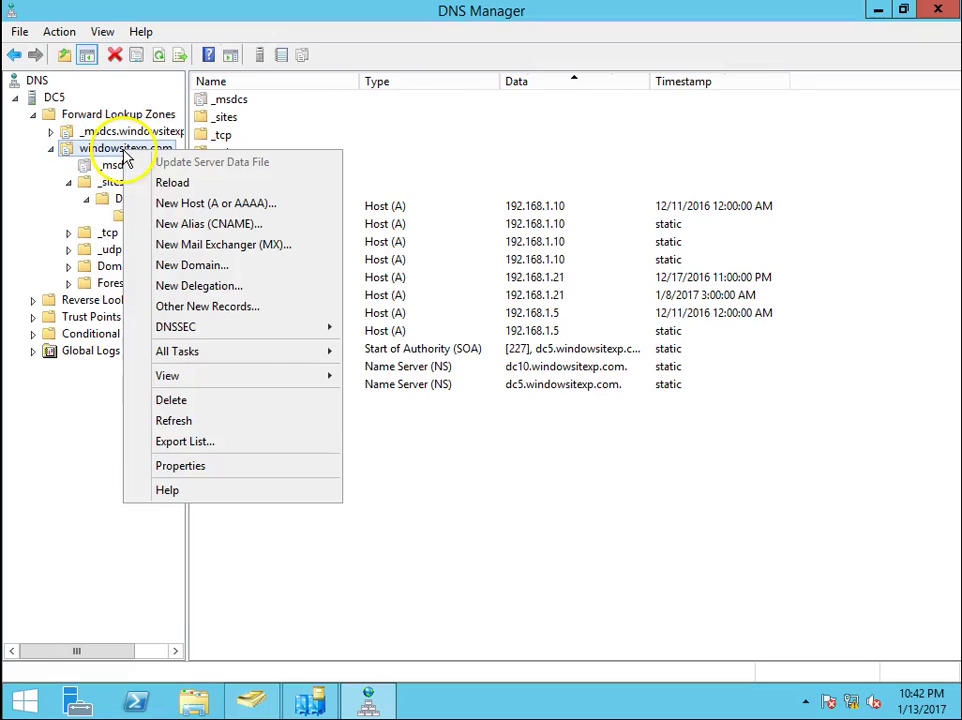
pyautogui.click(198, 467)
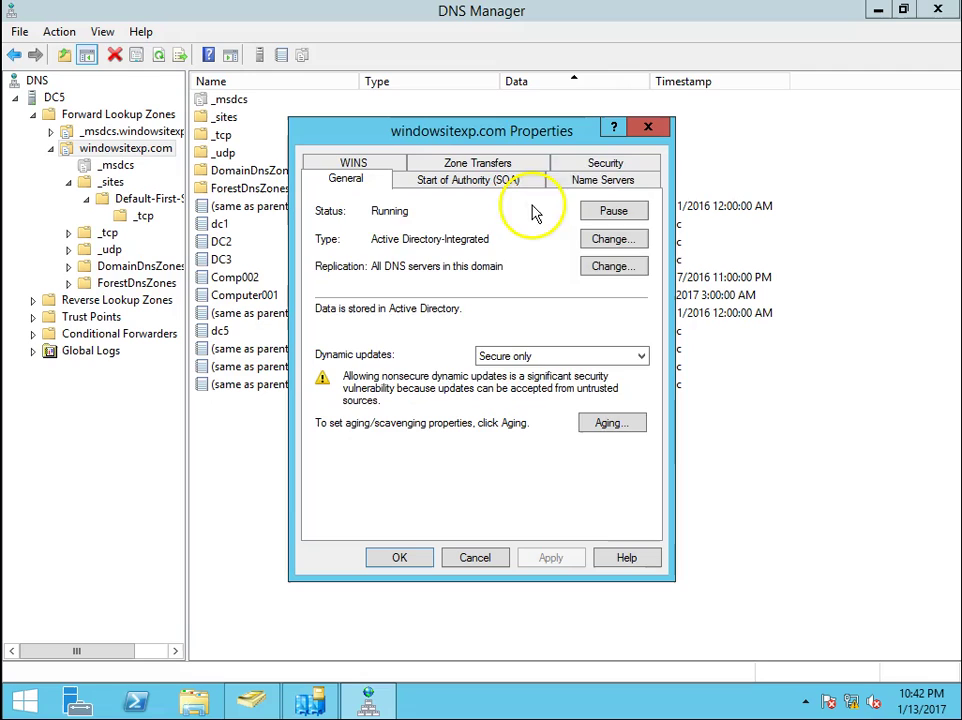
pyautogui.click(577, 188)
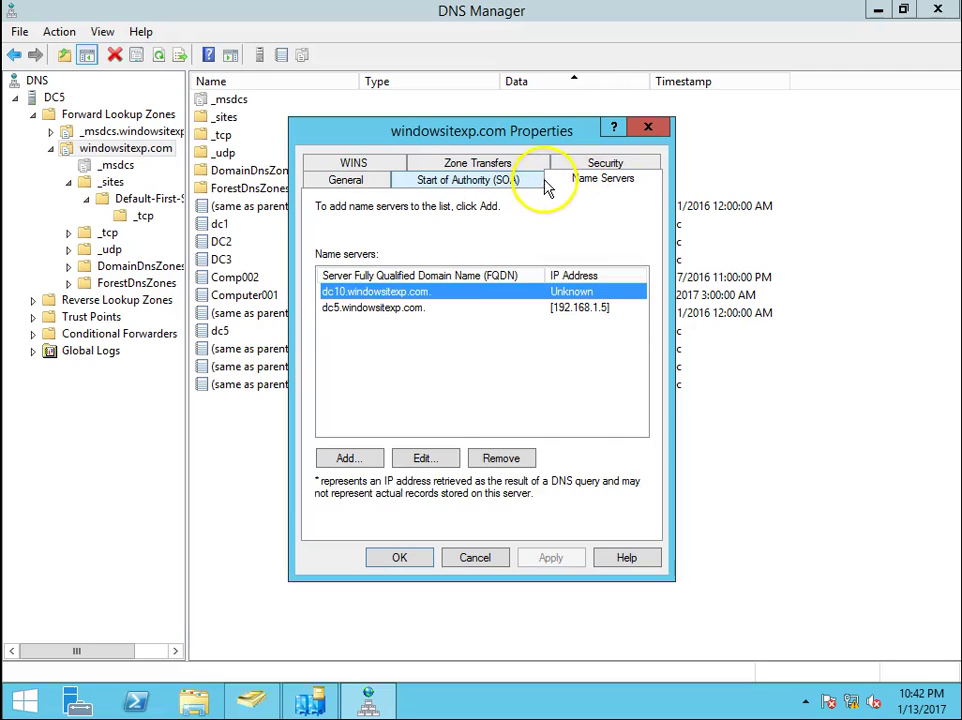
pyautogui.click(476, 558)
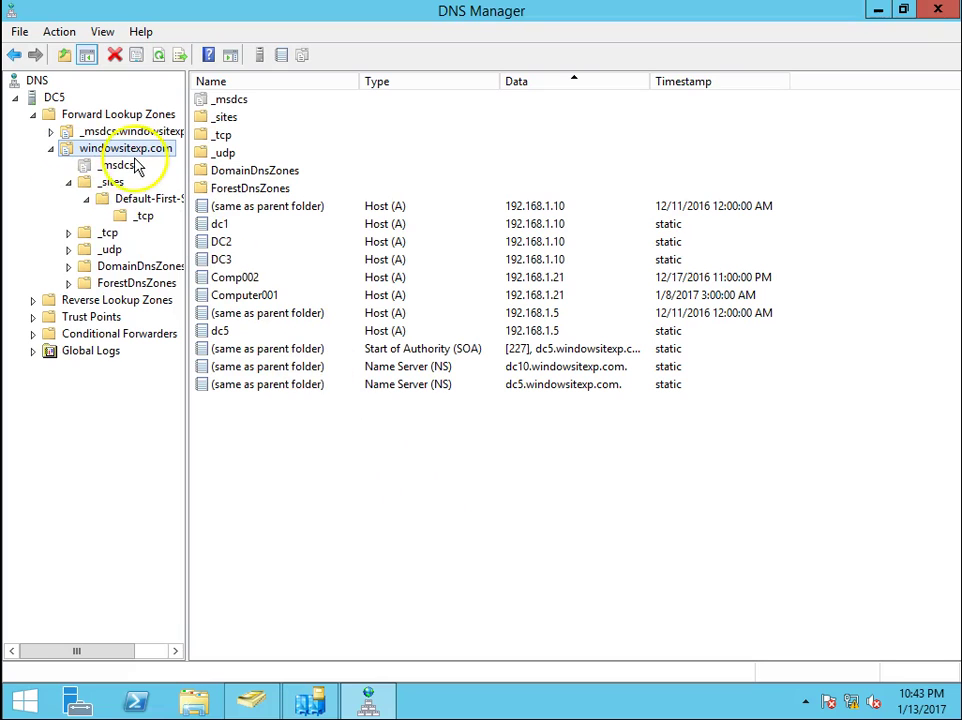
# Remove dc10.windowsitexp.com from the name servers of the windowsitexp.com zone and apply the change
pyautogui.rightClick(111, 154)
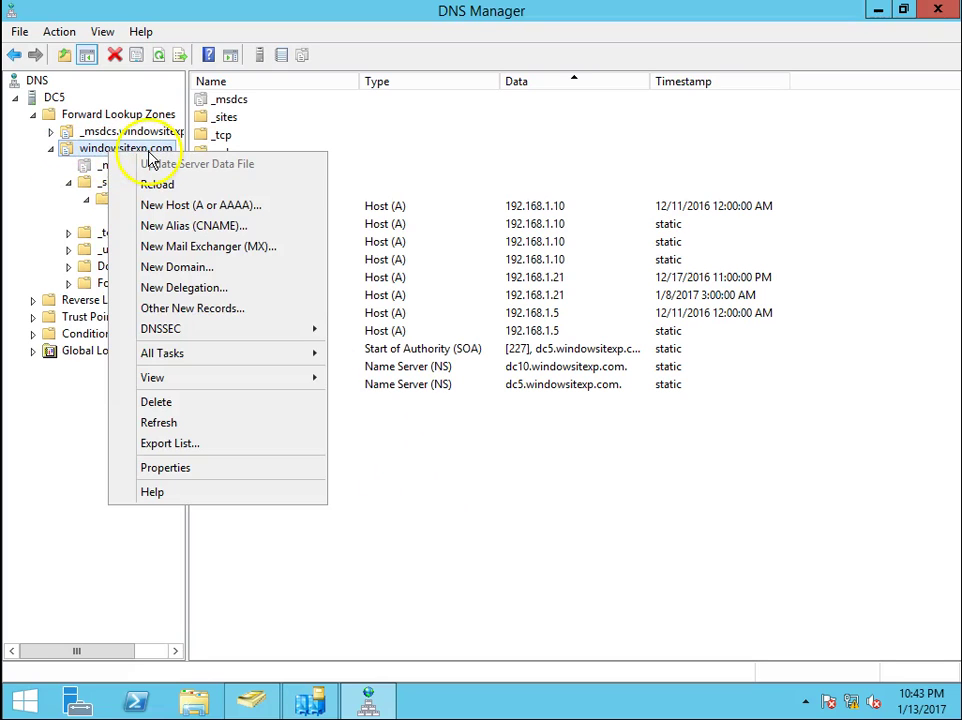
pyautogui.click(170, 467)
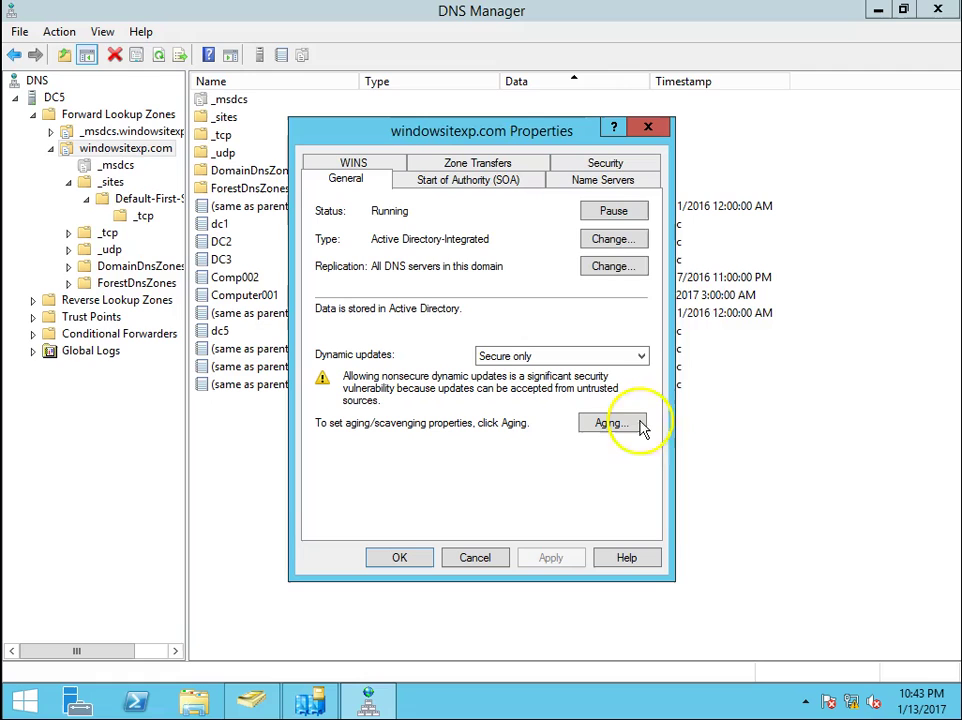
pyautogui.click(606, 184)
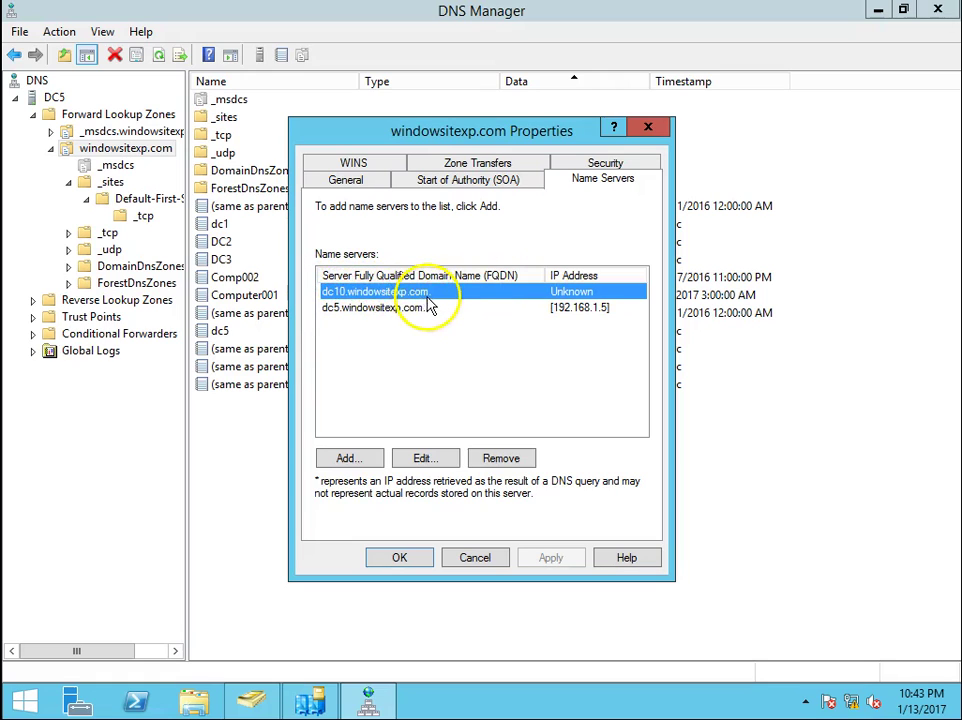
pyautogui.click(501, 459)
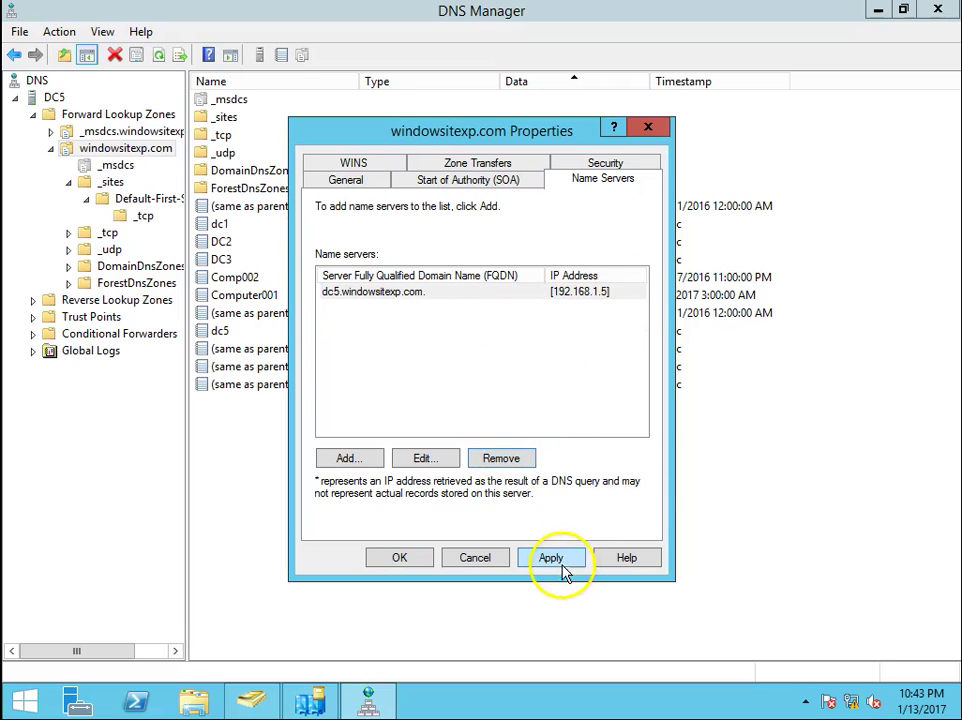
pyautogui.click(560, 560)
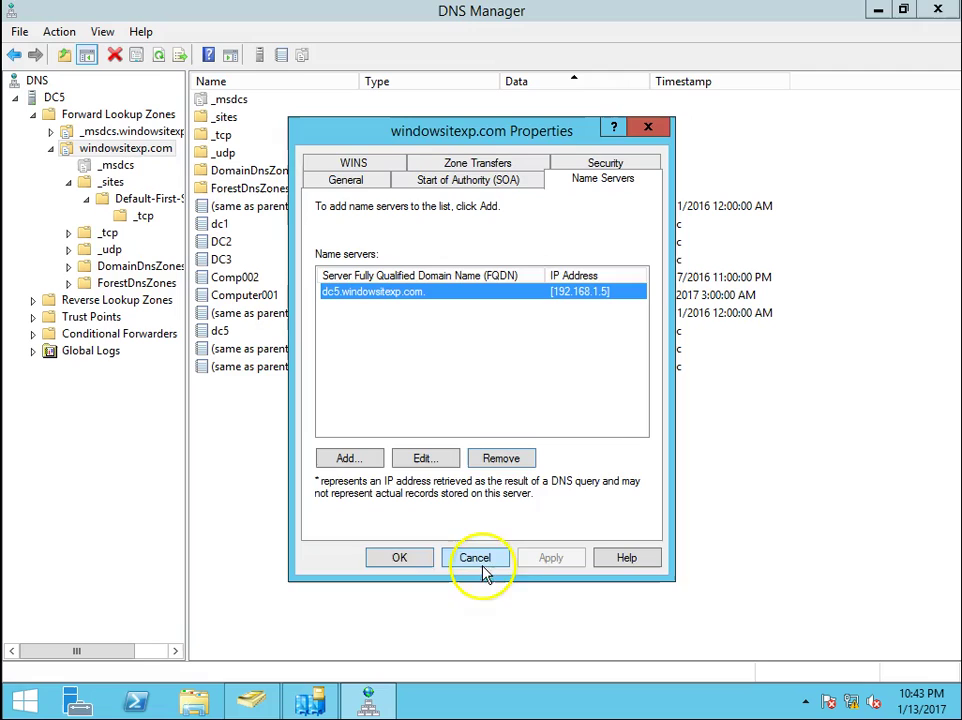
pyautogui.click(397, 561)
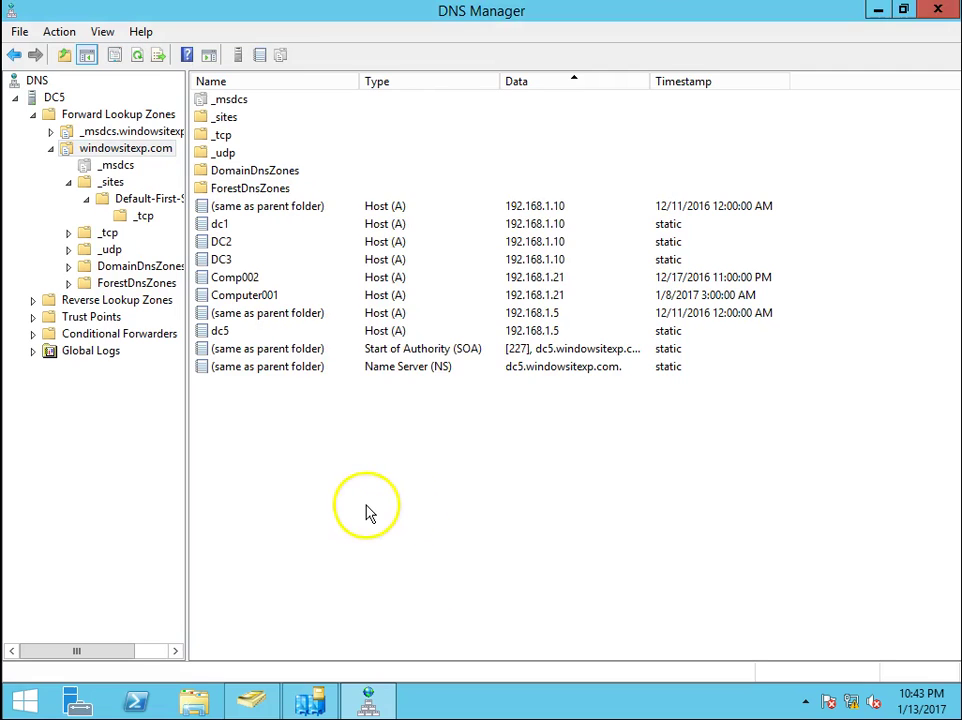
# Open a command prompt through cmd and check the replication status with repadmin /showrepl
pyautogui.press('super+r')
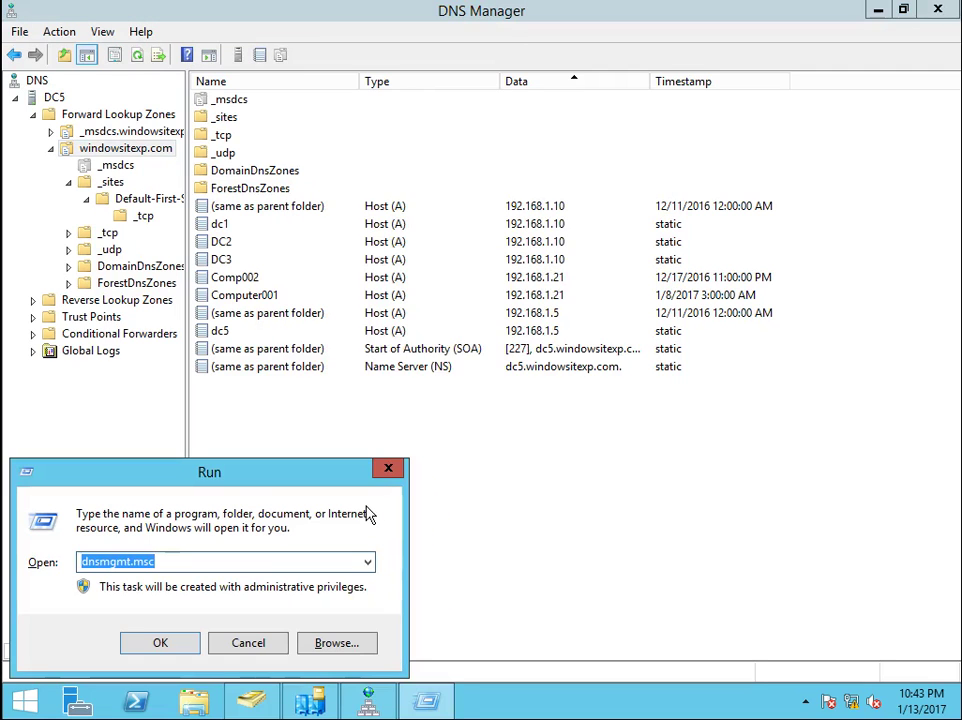
pyautogui.write('cmd')
pyautogui.press('Return')
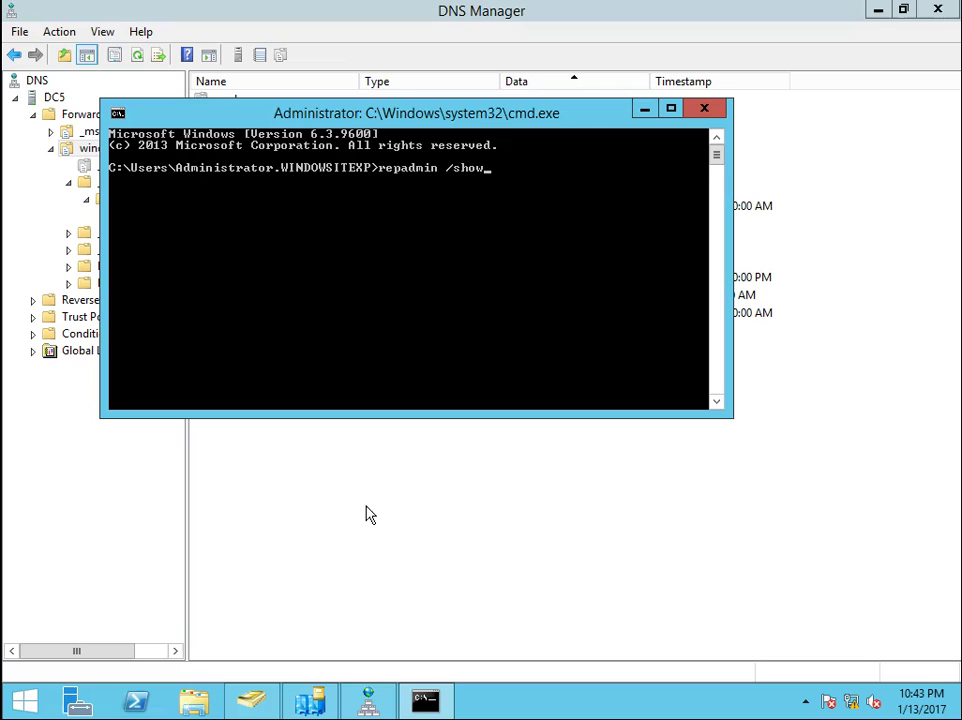
pyautogui.write('repadmin /showrepl')
pyautogui.press('Return')
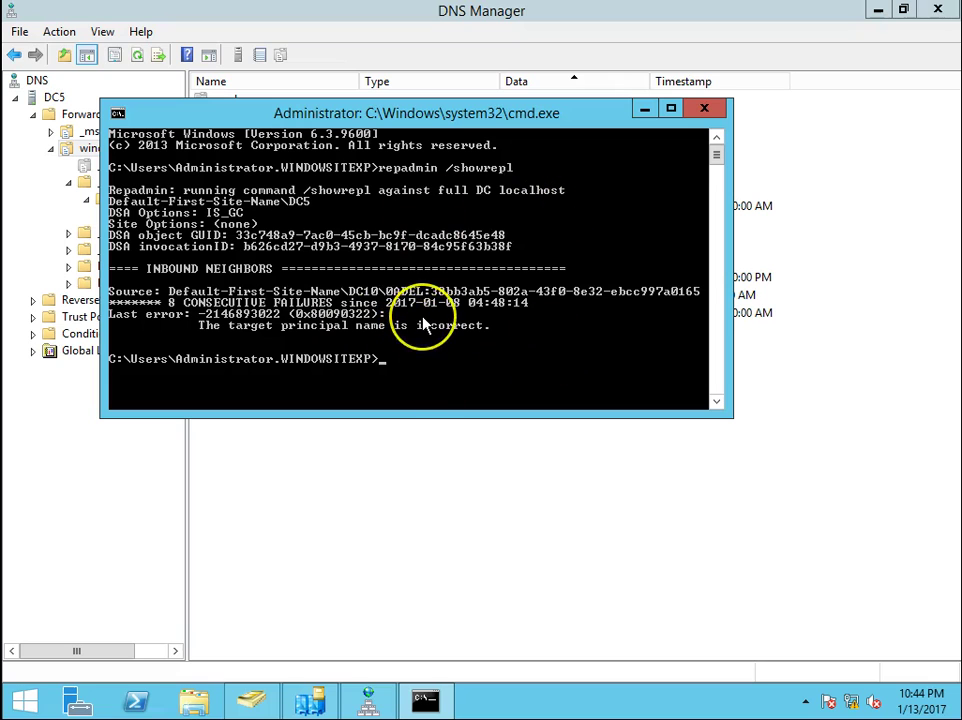
# Run dcdiag and examine its output for the initial required tests and the first primary tests on DC5
pyautogui.write('dcdiag')
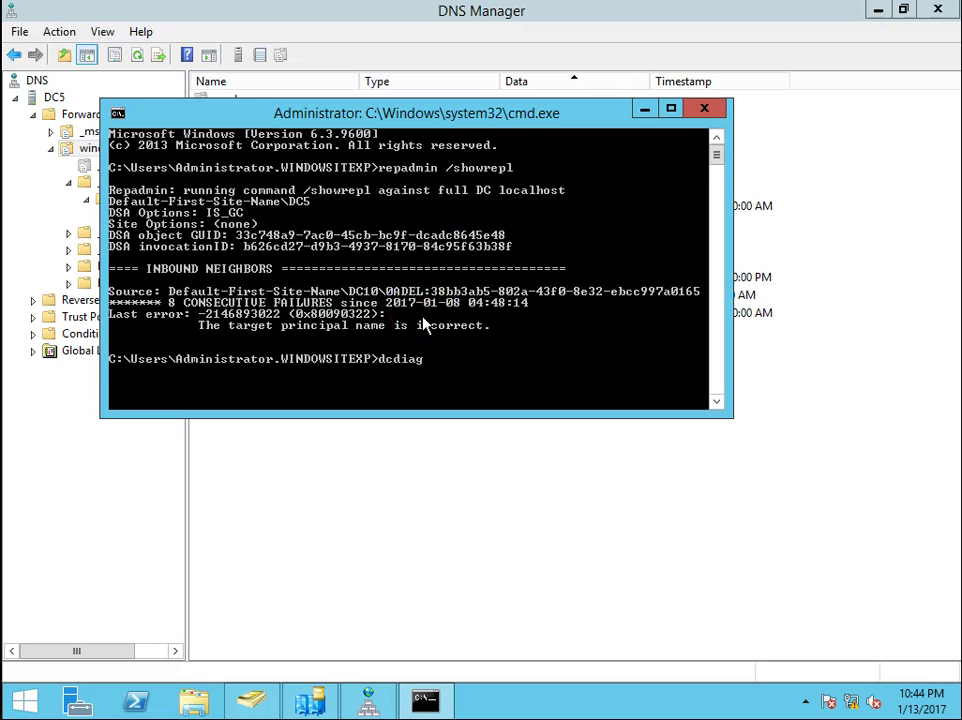
pyautogui.press('Return')
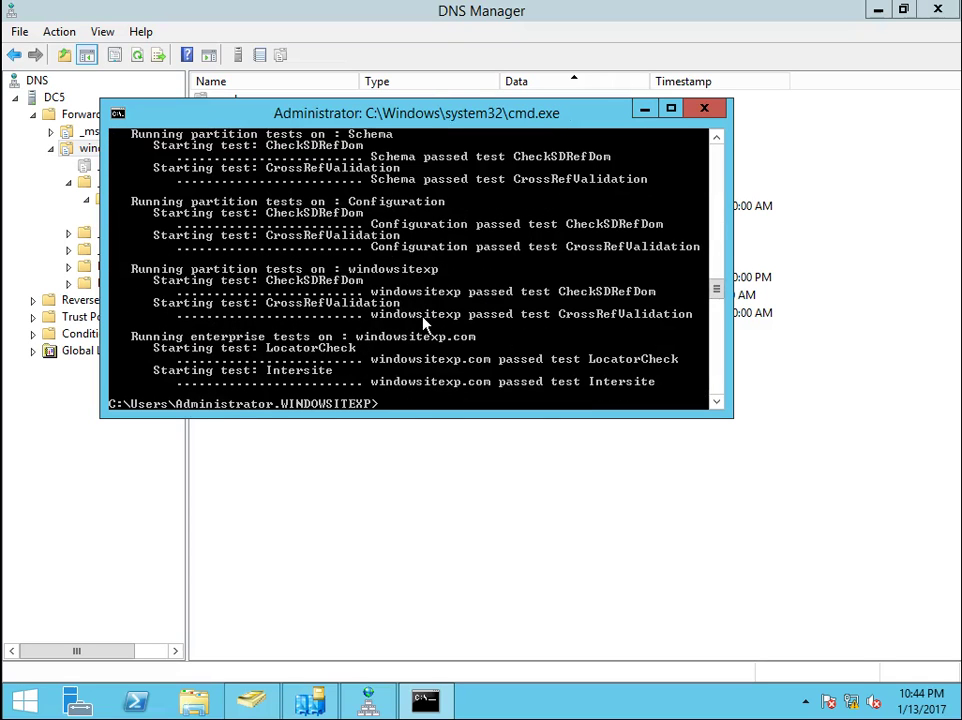
pyautogui.scroll(10, 455, 330)
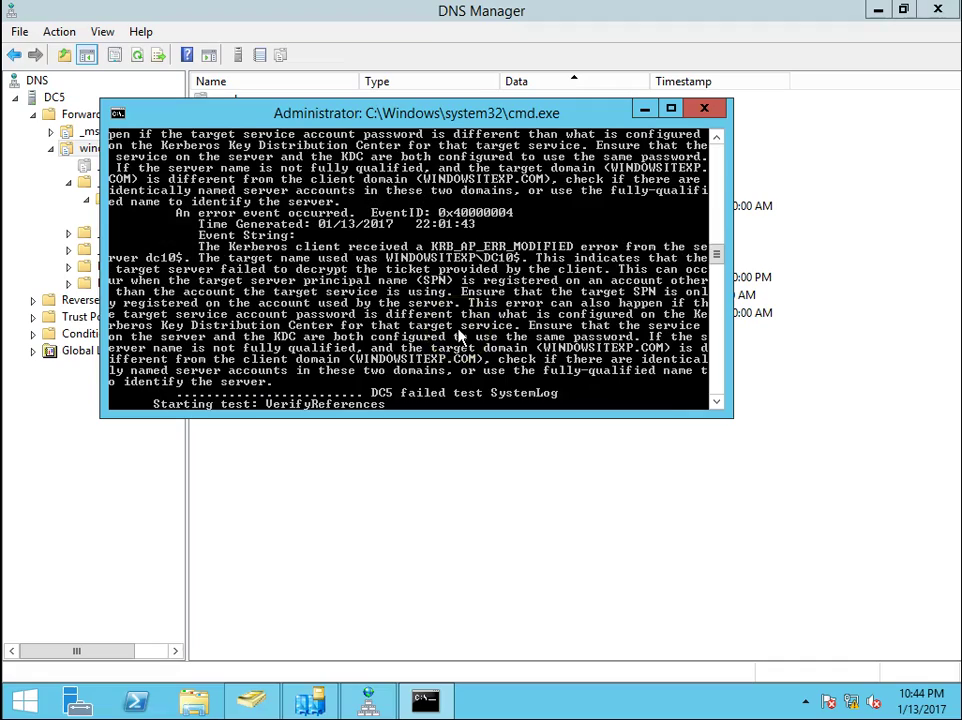
pyautogui.scroll(15, 460, 336)
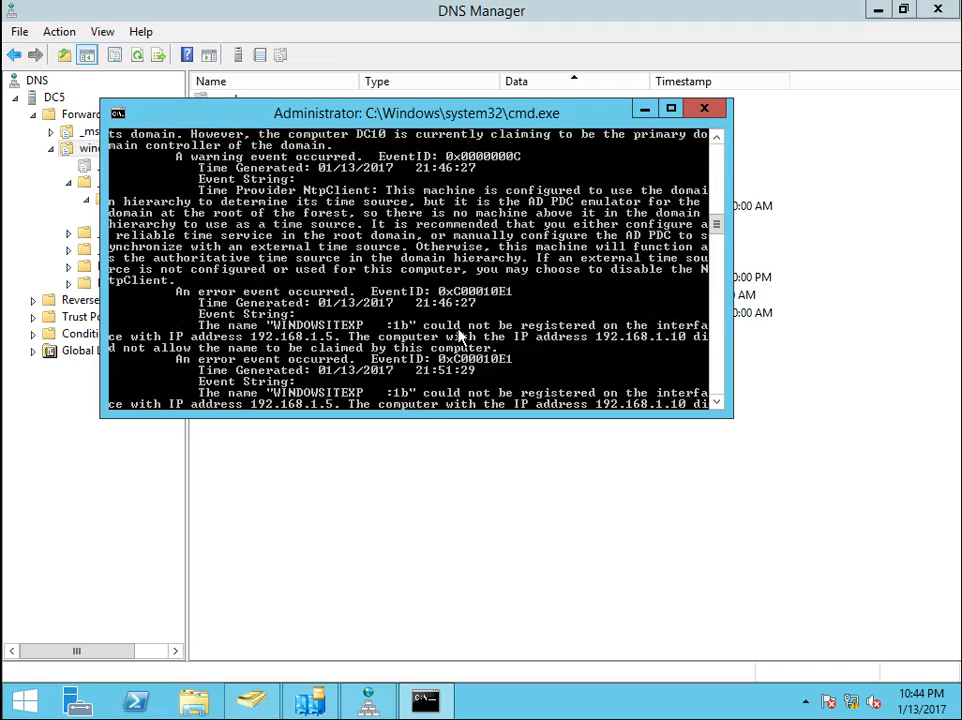
pyautogui.scroll(7, 460, 336)
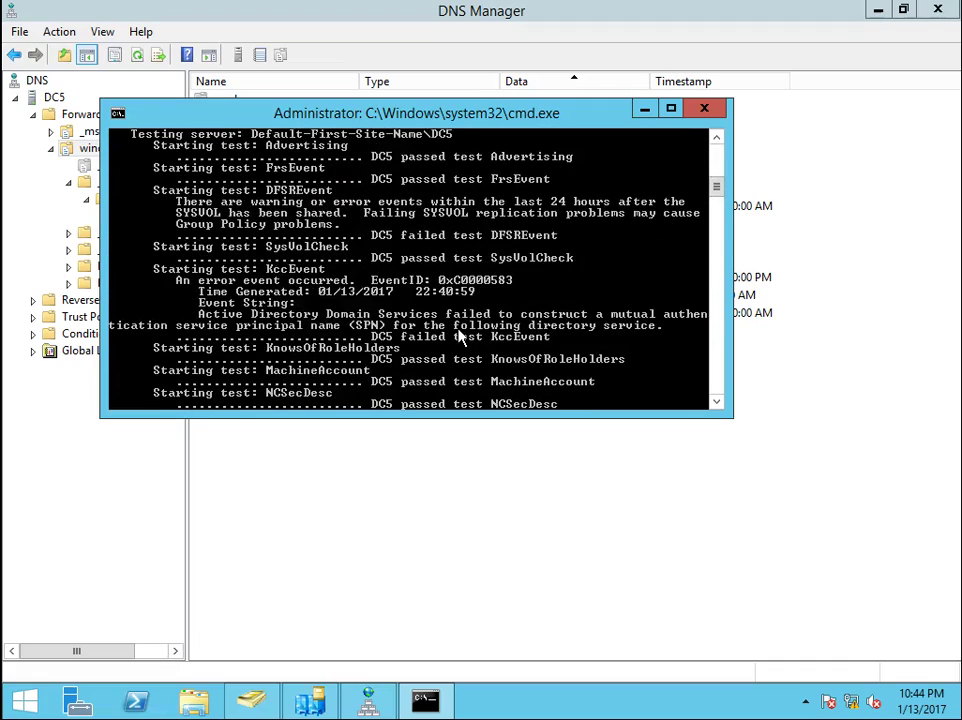
pyautogui.scroll(5, 460, 336)
pyautogui.scroll(-4, 460, 336)
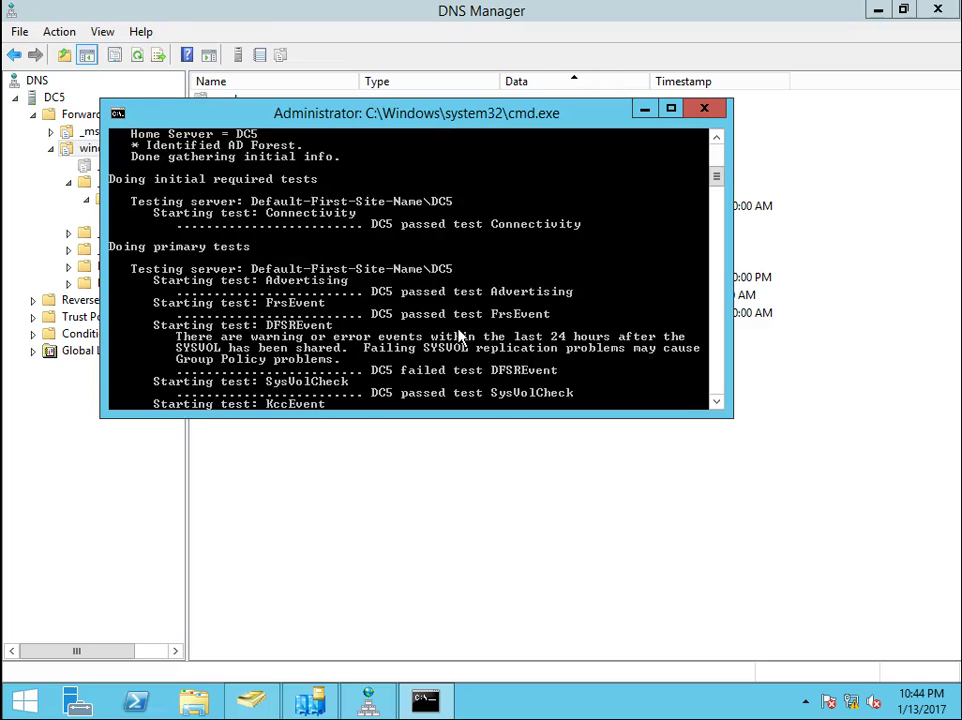
pyautogui.scroll(5, 460, 336)
pyautogui.scroll(-9, 460, 336)
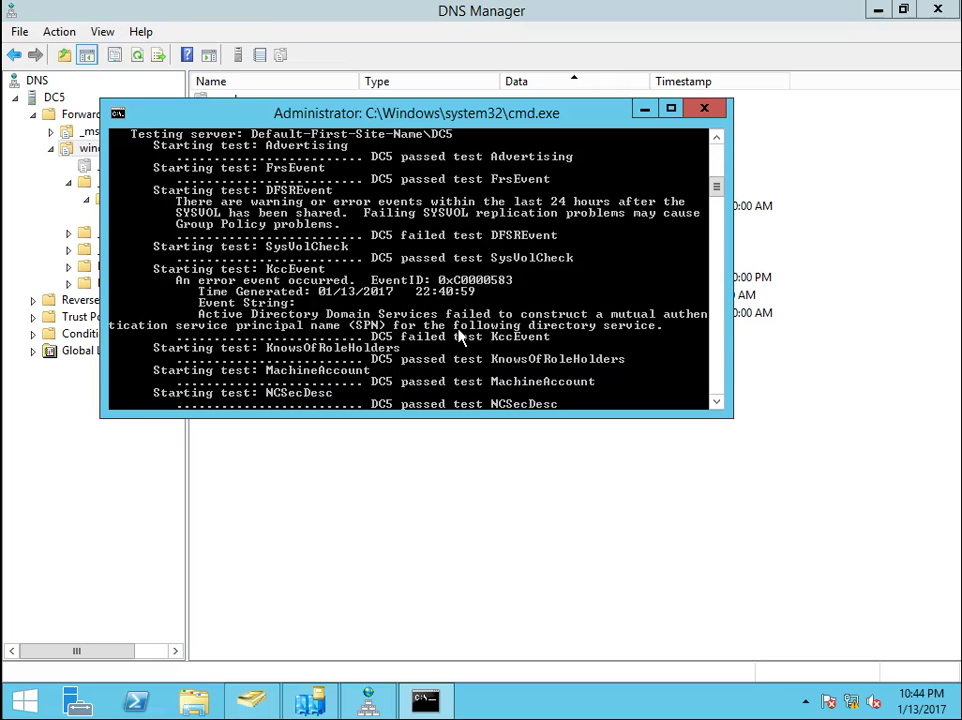
# Read the rest of the dcdiag output, from the SystemLog test through the partition and enterprise tests
pyautogui.scroll(-7, 460, 336)
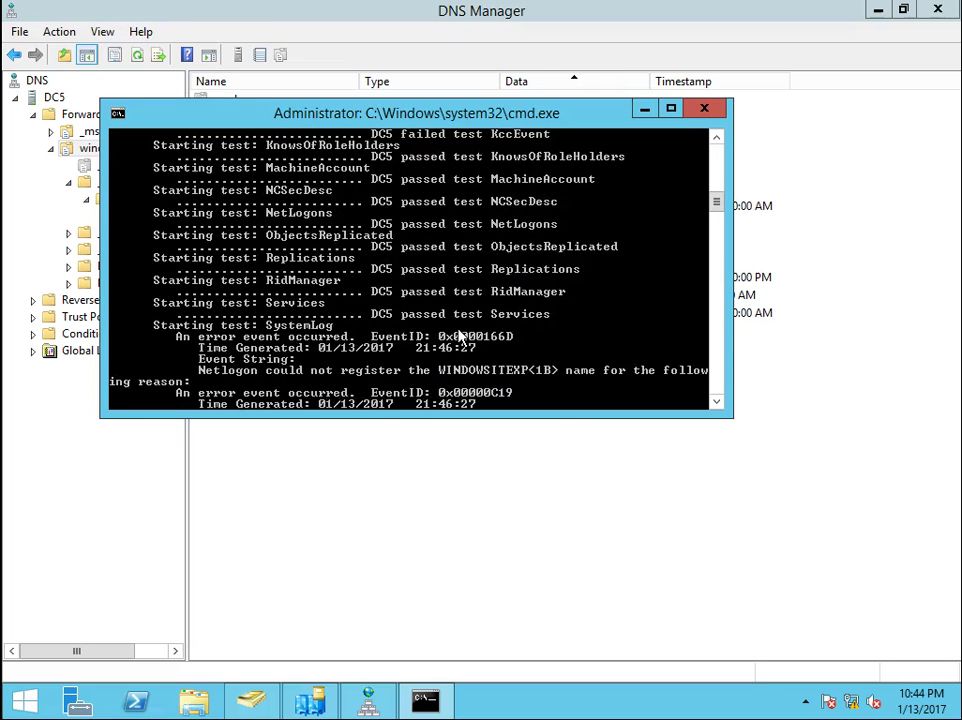
pyautogui.scroll(-1, 460, 336)
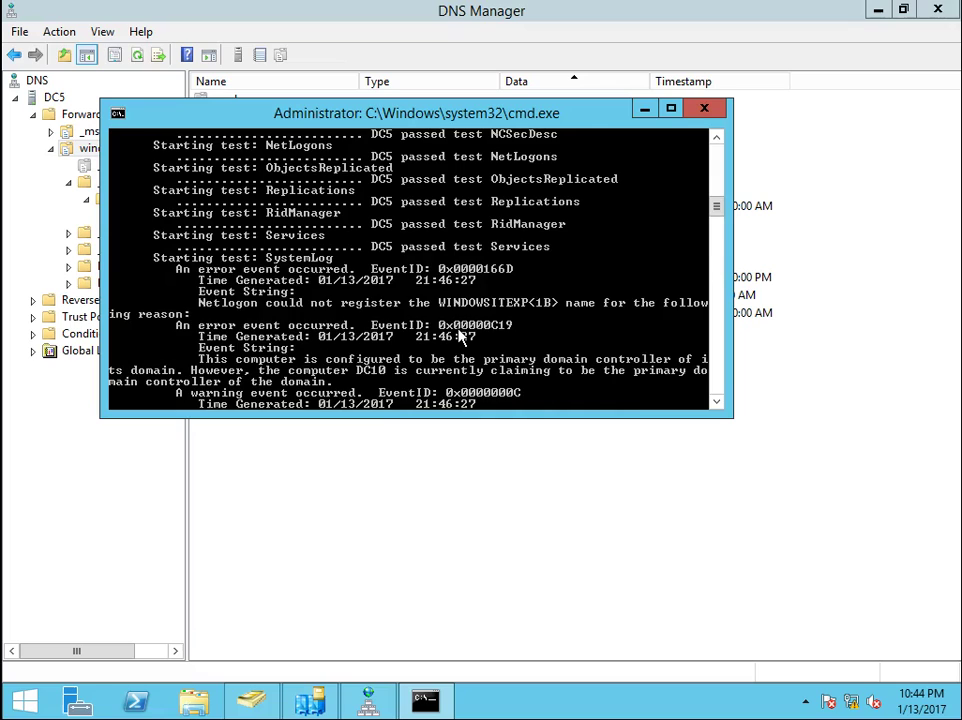
pyautogui.scroll(-2, 460, 336)
pyautogui.scroll(-7, 460, 338)
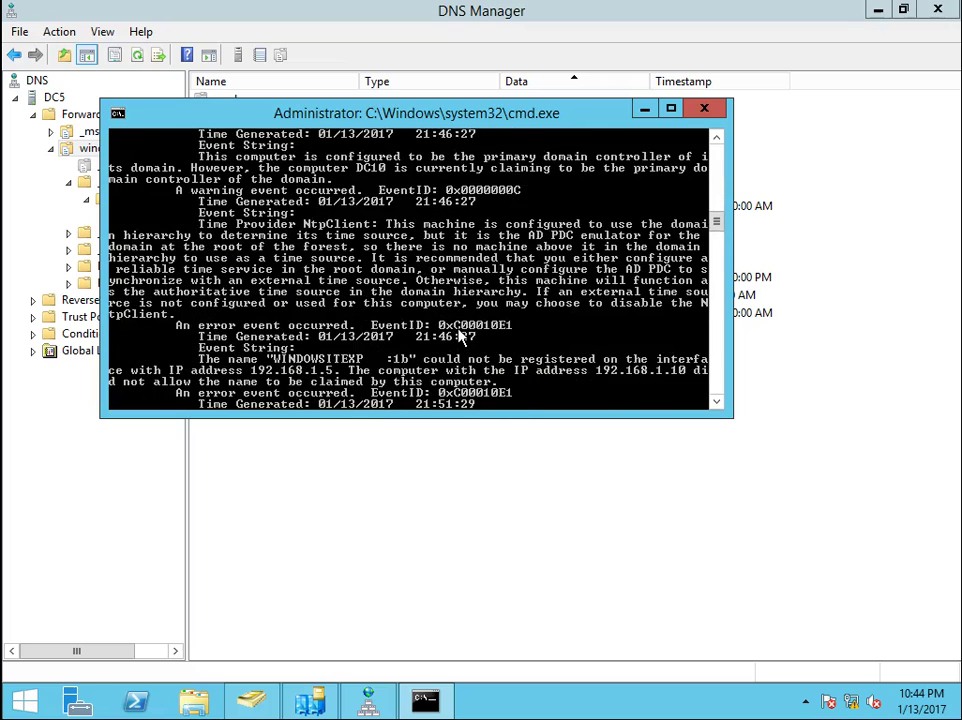
pyautogui.scroll(-7, 460, 338)
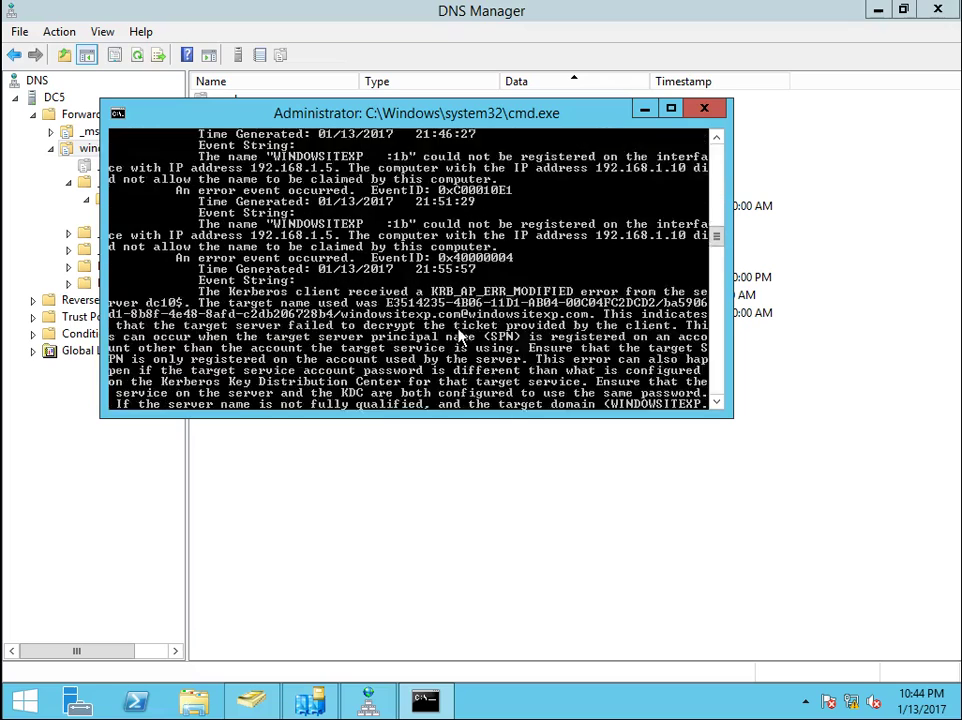
pyautogui.scroll(-12, 460, 338)
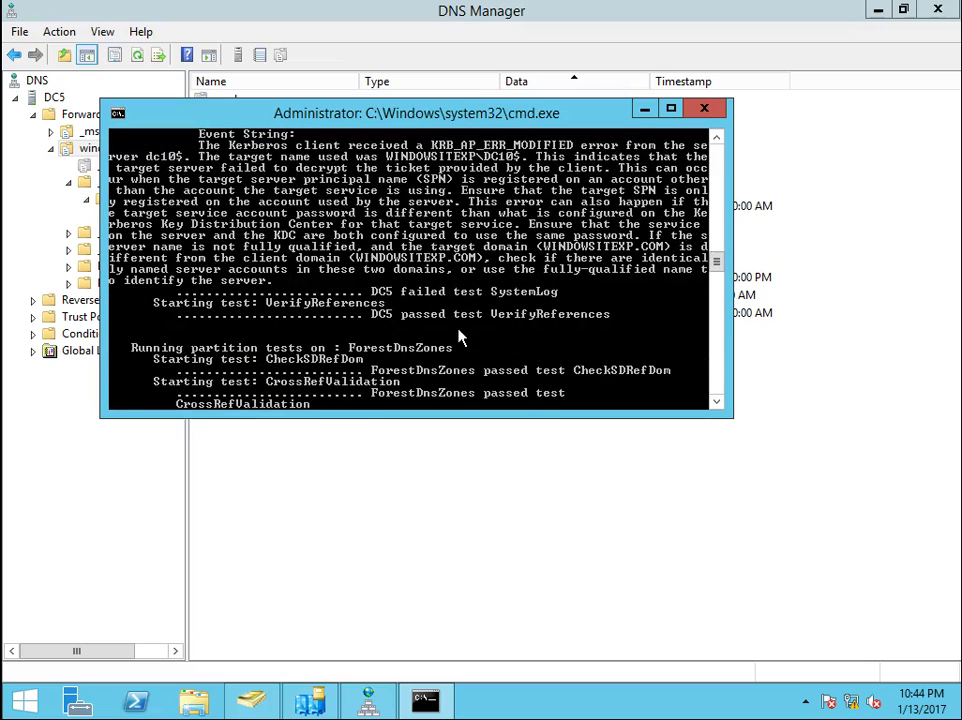
pyautogui.scroll(-7, 460, 338)
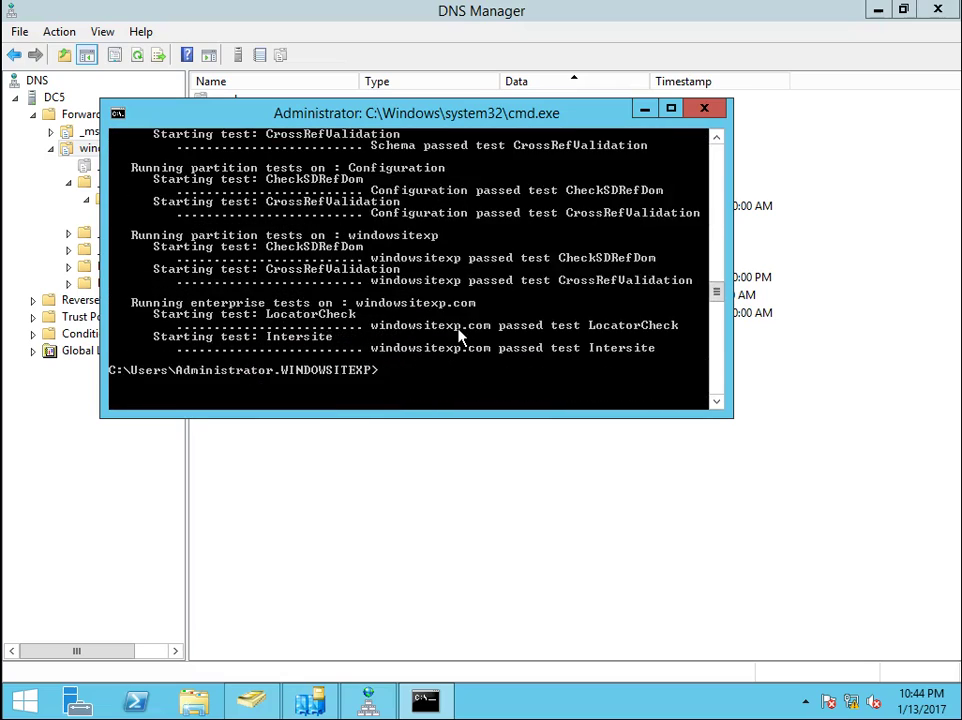
# Recheck the SystemLog, DFSREvent and KccEvent sections of the dcdiag output, and close the command prompt
pyautogui.scroll(4, 460, 338)
pyautogui.scroll(7, 460, 338)
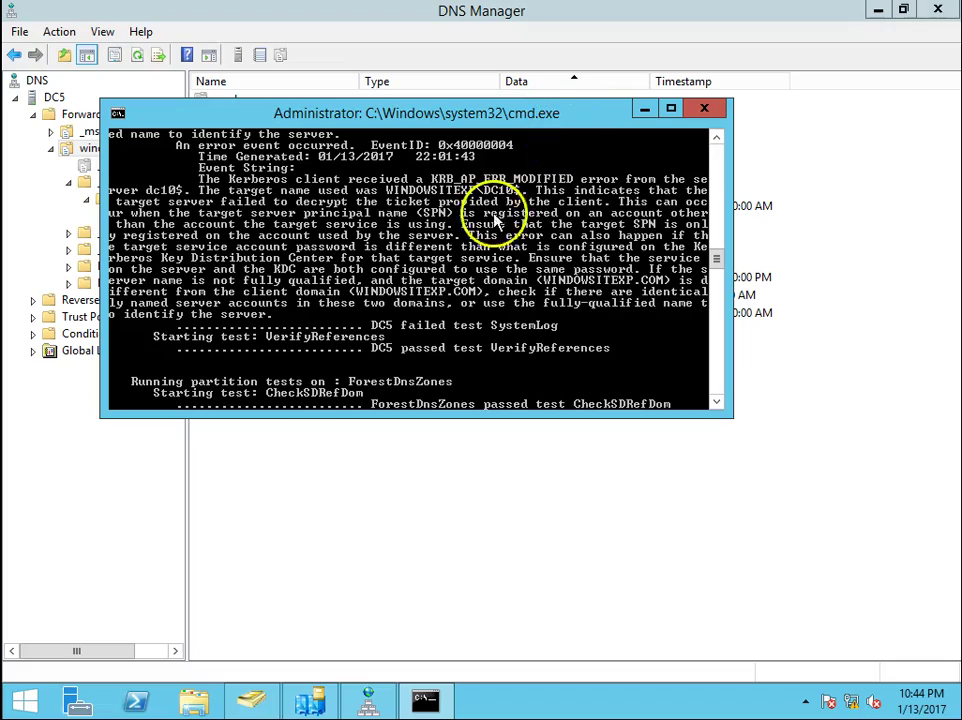
pyautogui.scroll(4, 505, 280)
pyautogui.scroll(20, 512, 285)
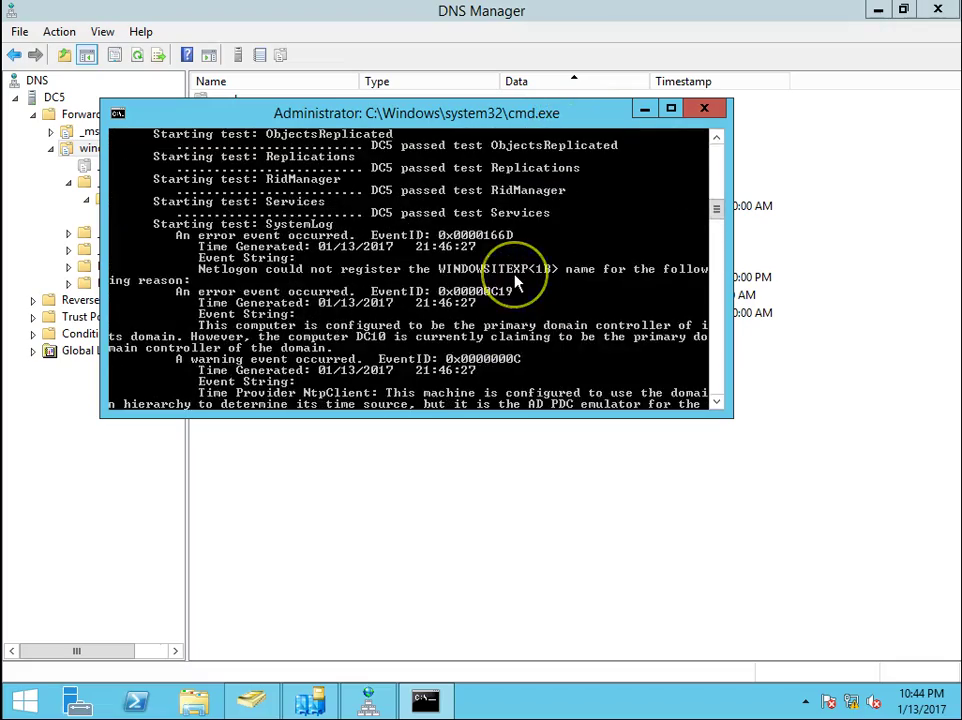
pyautogui.scroll(-10, 517, 283)
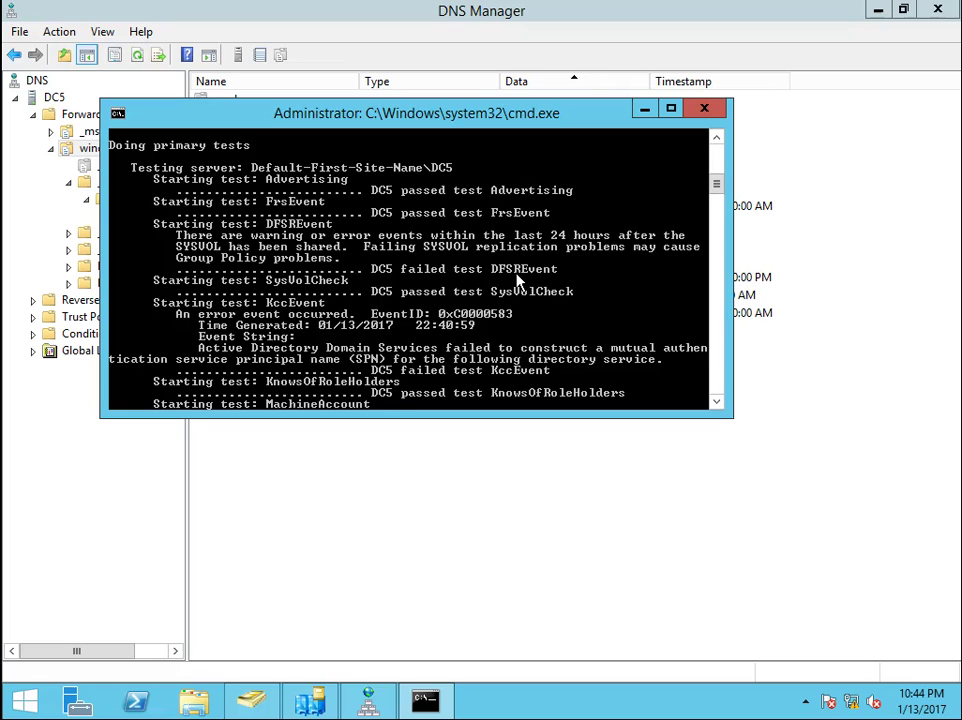
pyautogui.click(445, 327)
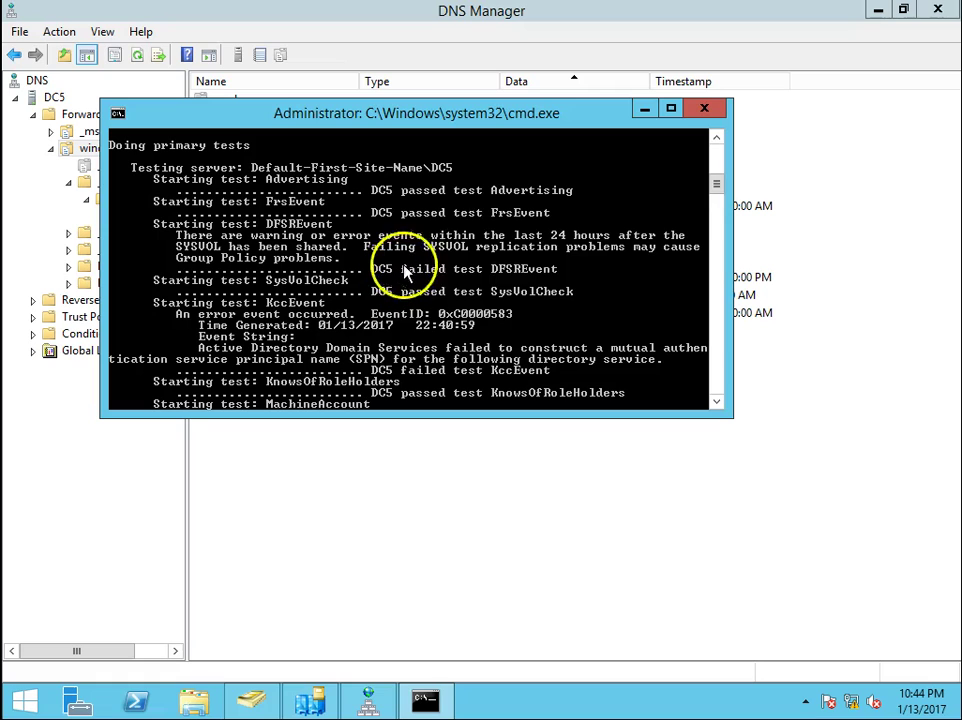
pyautogui.click(706, 110)
# Switch to Active Directory Users and Computers
pyautogui.moveTo(252, 700)
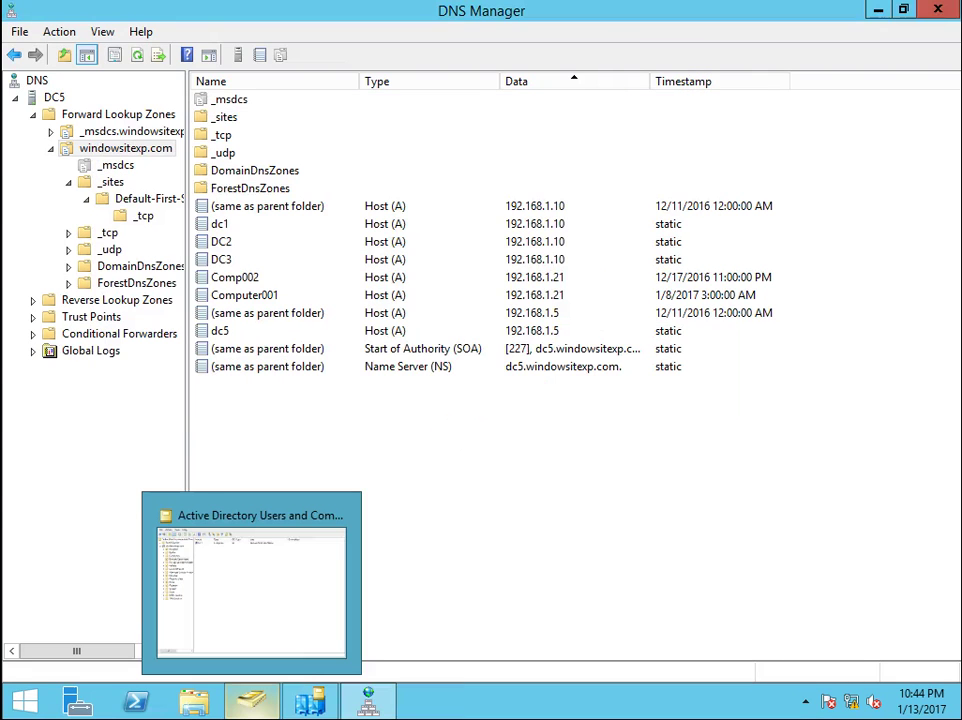